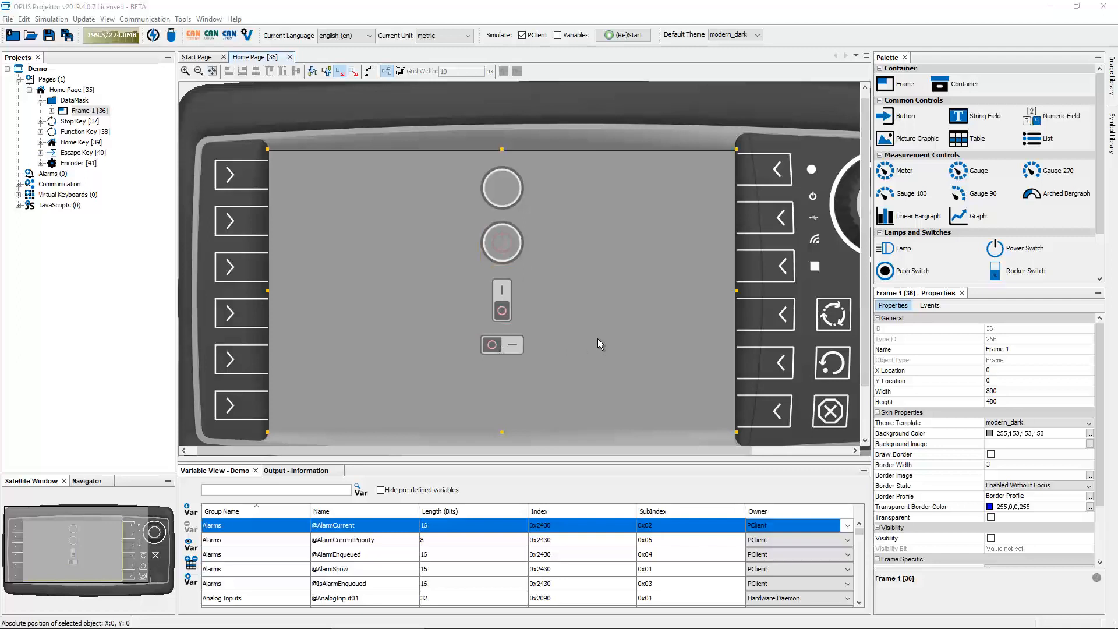
Run the simulation and turn the encoder to move focus between the page controls, then close it
{"action": "left_click", "coordinate": [626, 38]}
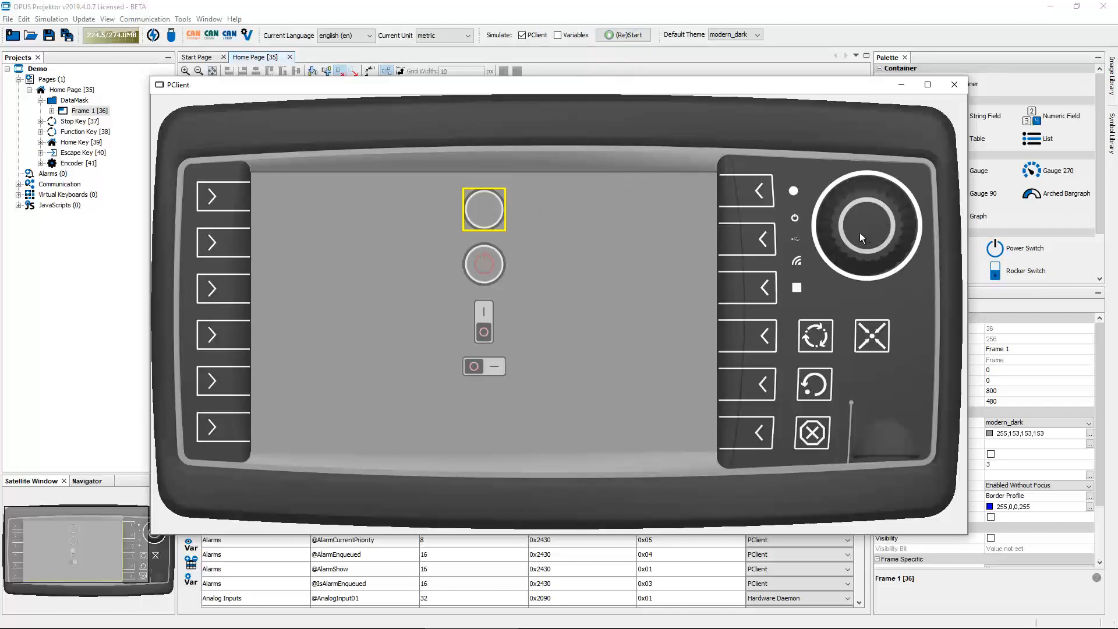
{"action": "scroll", "coordinate": [860, 231], "scroll_direction": "down", "scroll_amount": 1}
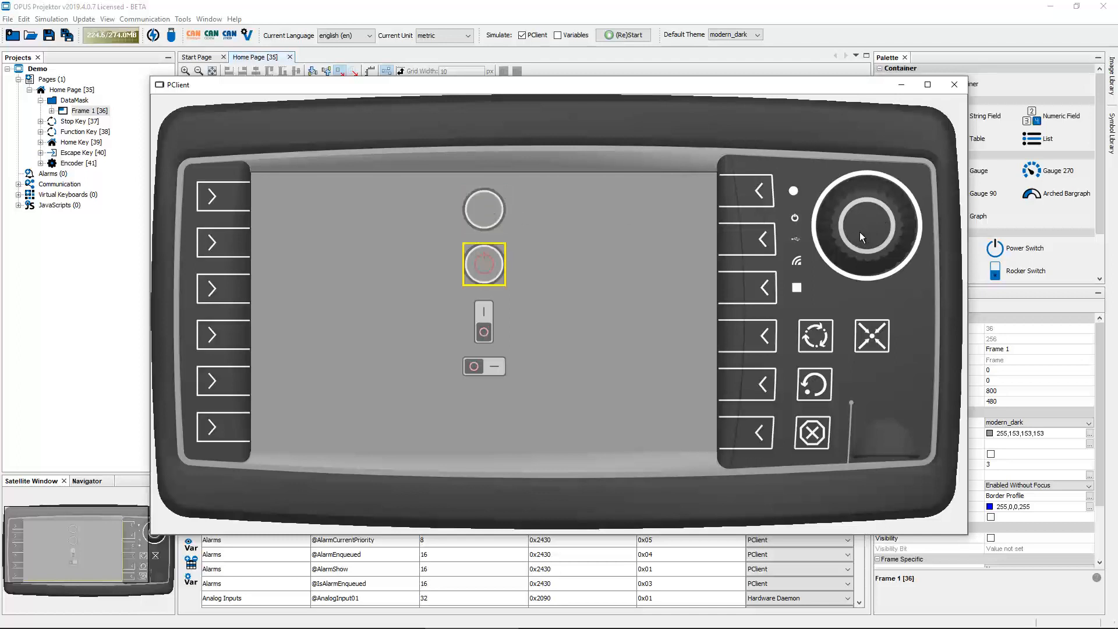
{"action": "scroll", "coordinate": [859, 231], "scroll_direction": "down", "scroll_amount": 2}
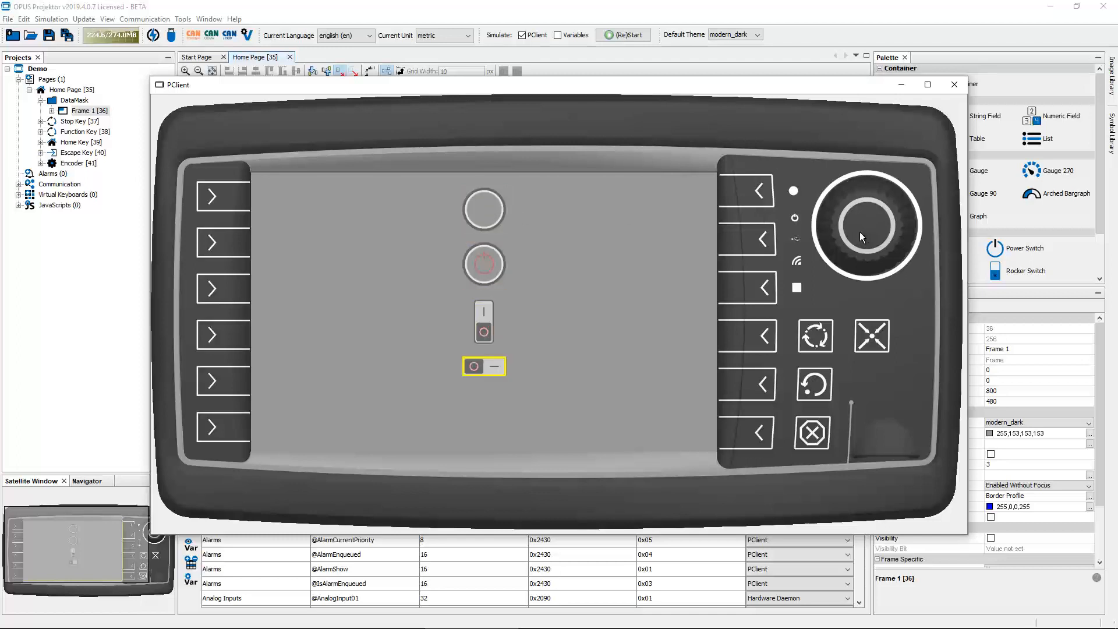
{"action": "scroll", "coordinate": [860, 232], "scroll_direction": "up", "scroll_amount": 3}
{"action": "scroll", "coordinate": [859, 232], "scroll_direction": "up", "scroll_amount": 1}
{"action": "scroll", "coordinate": [862, 231], "scroll_direction": "down", "scroll_amount": 1}
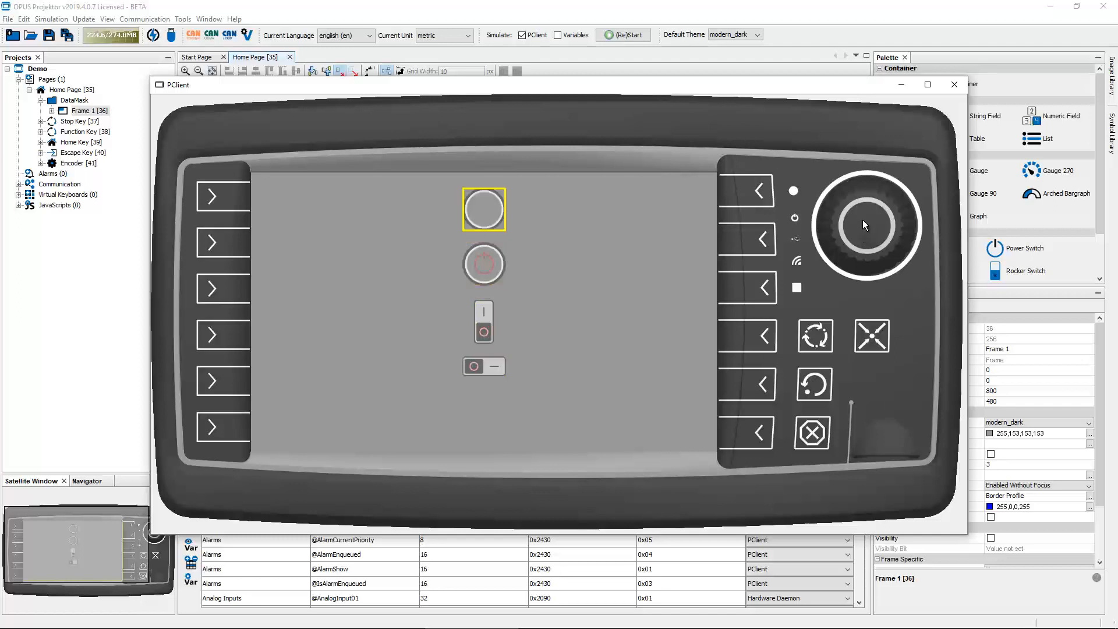
{"action": "left_click", "coordinate": [953, 85]}
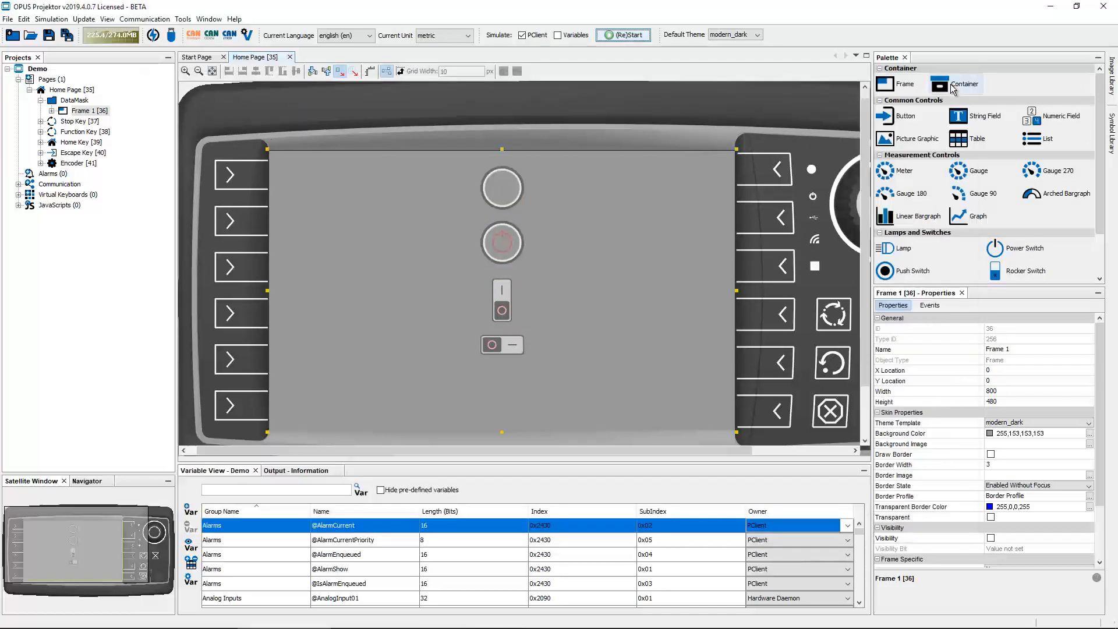
Create a new empty JavaScript file in the project's JavaScripts folder
{"action": "left_click", "coordinate": [511, 247]}
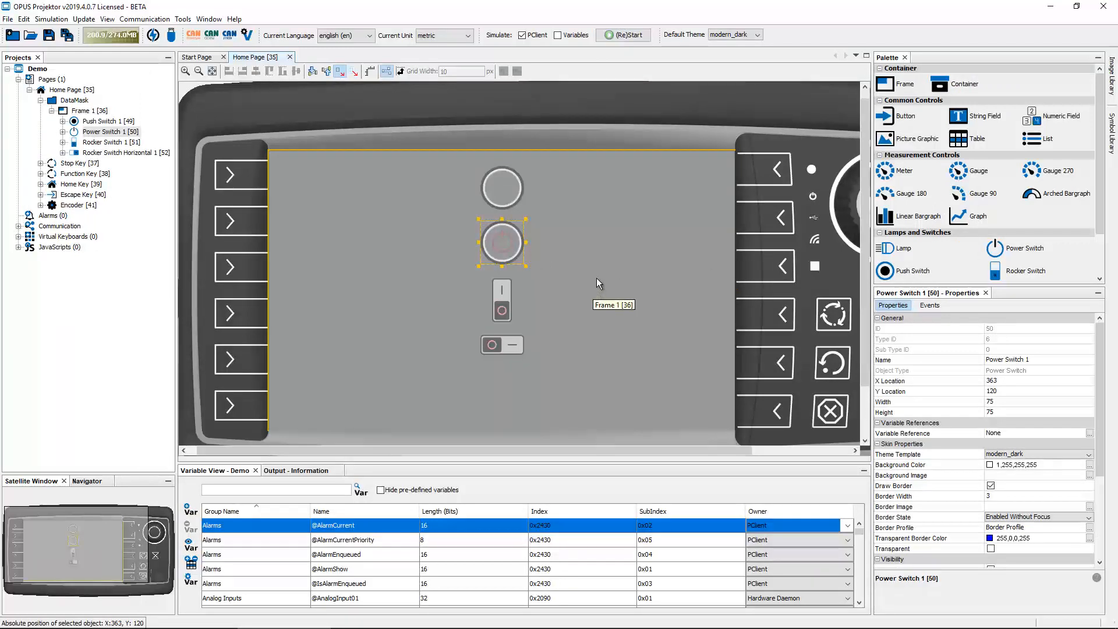
{"action": "right_click", "coordinate": [56, 247]}
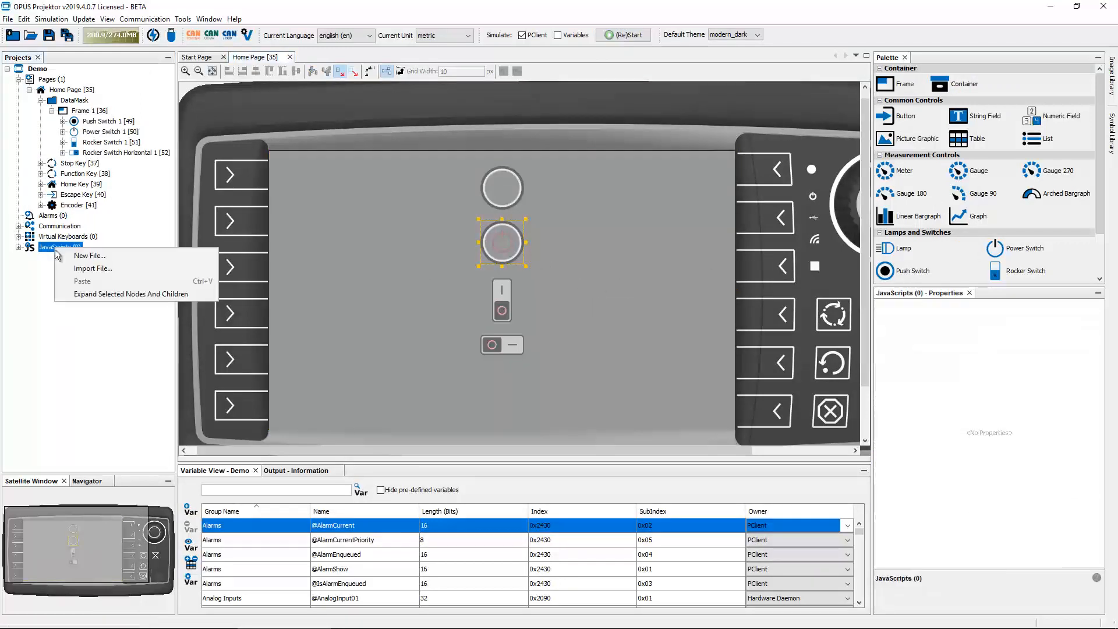
{"action": "left_click", "coordinate": [91, 257]}
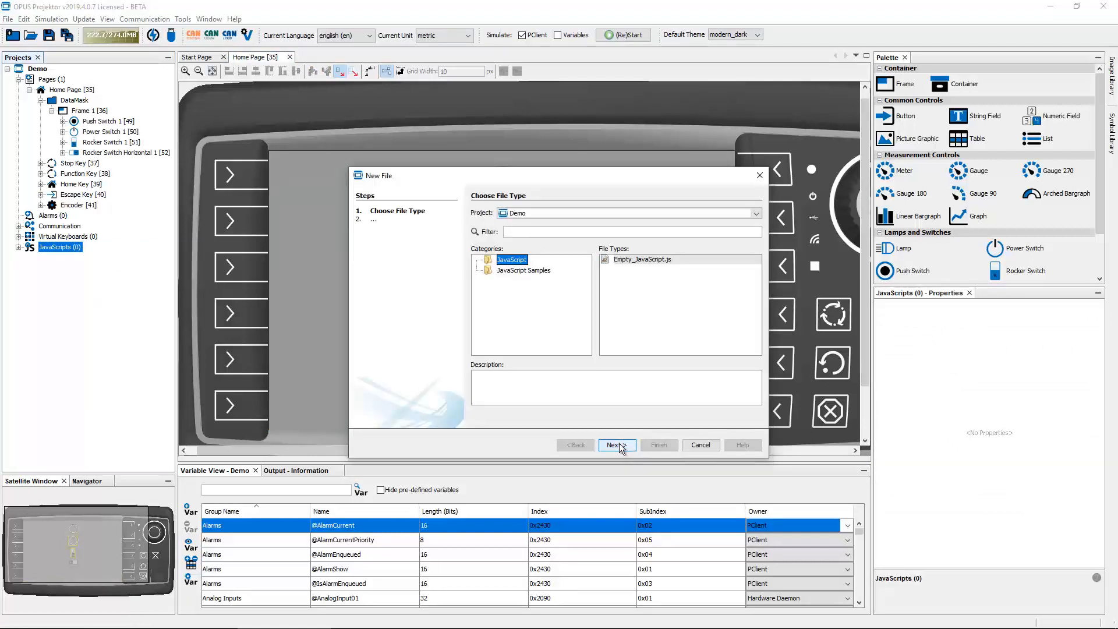
{"action": "left_click", "coordinate": [619, 446]}
{"action": "left_click", "coordinate": [667, 445]}
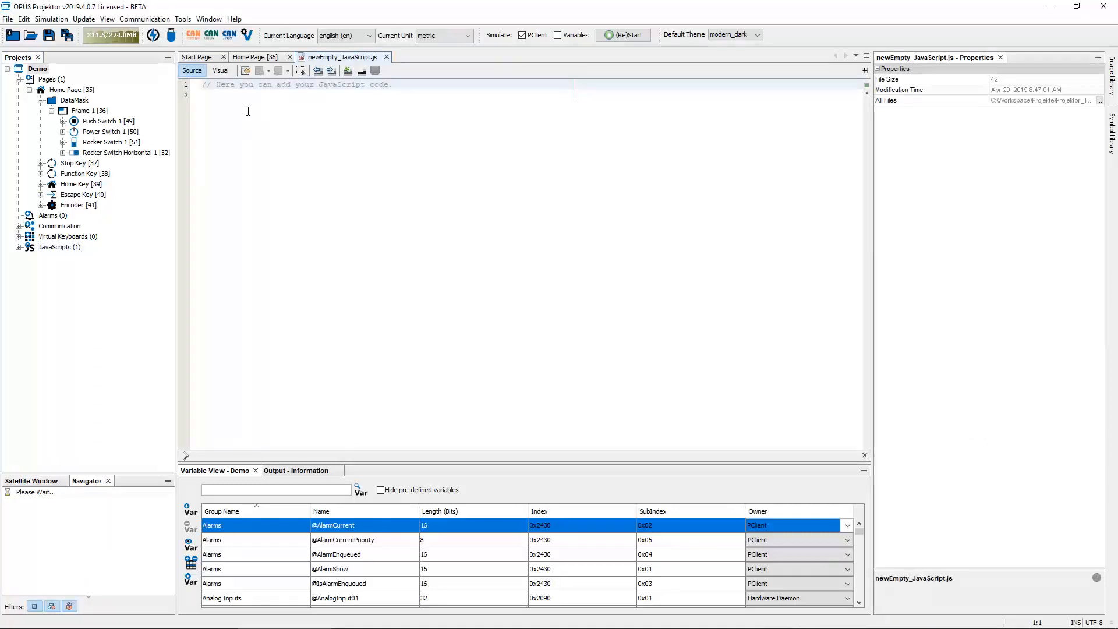
Write setFocus(50); in the new script and save the file
{"action": "left_click", "coordinate": [248, 111]}
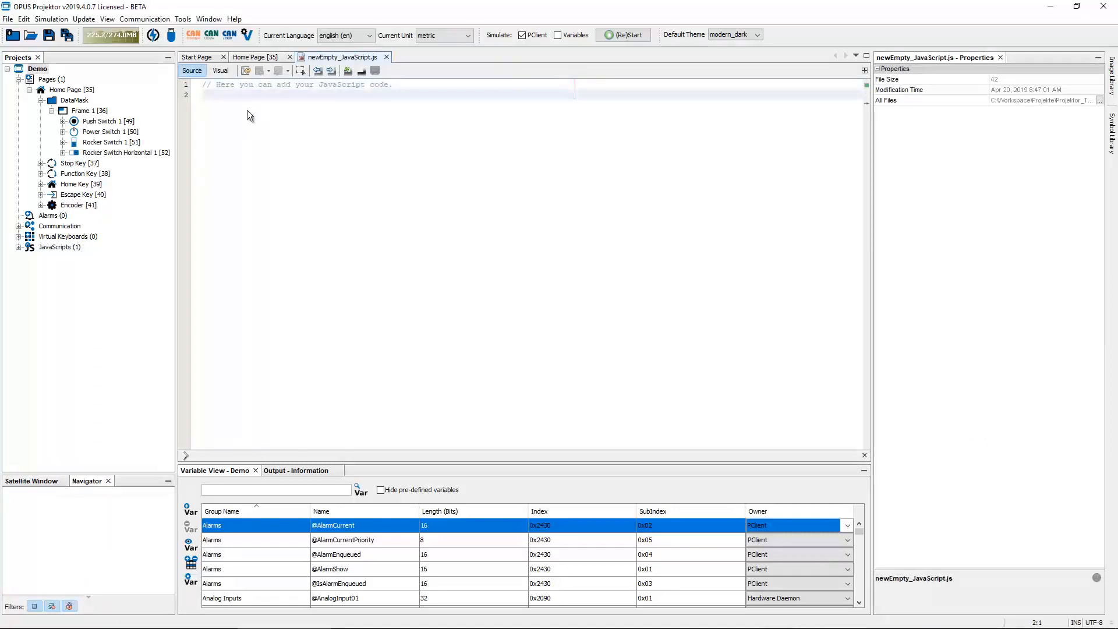
{"action": "type", "text": "setFo"}
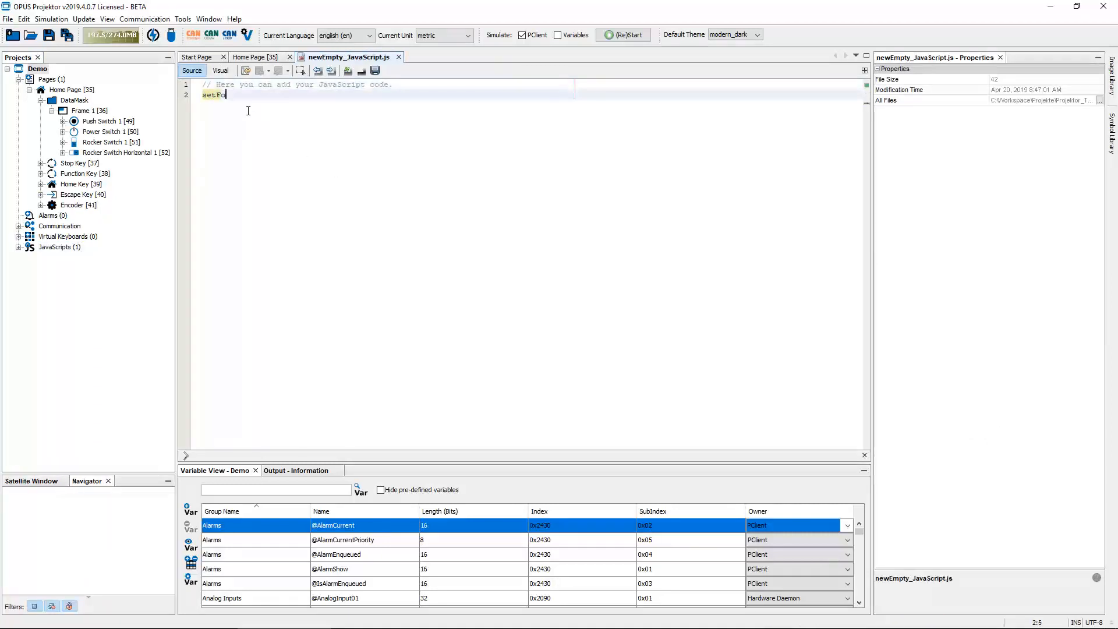
{"action": "type", "text": "cus("}
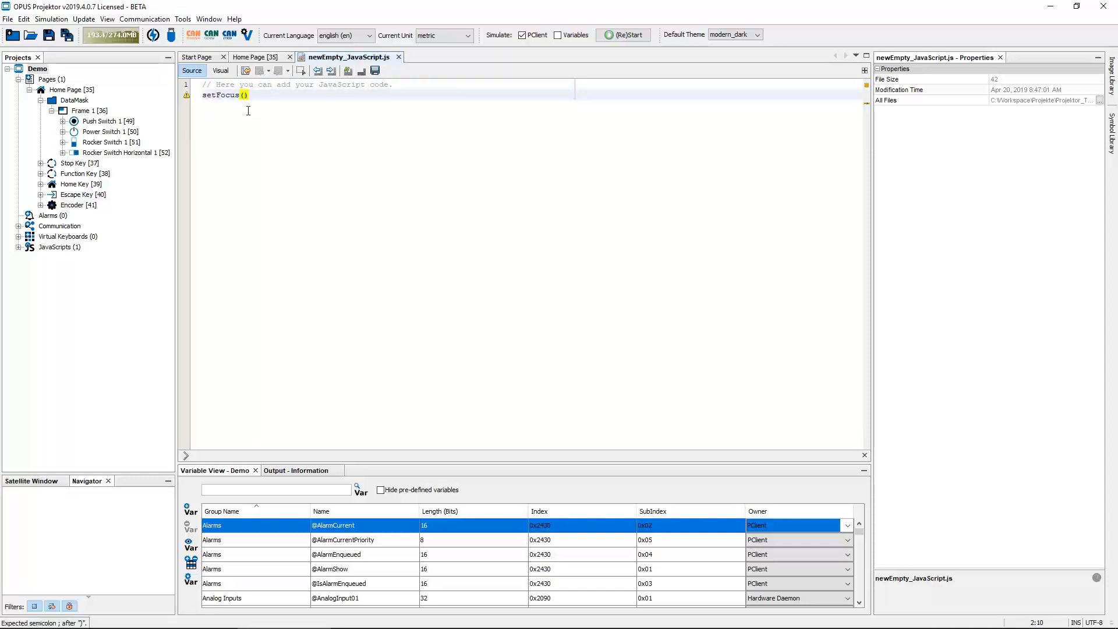
{"action": "type", "text": "50);"}
{"action": "left_click", "coordinate": [375, 71]}
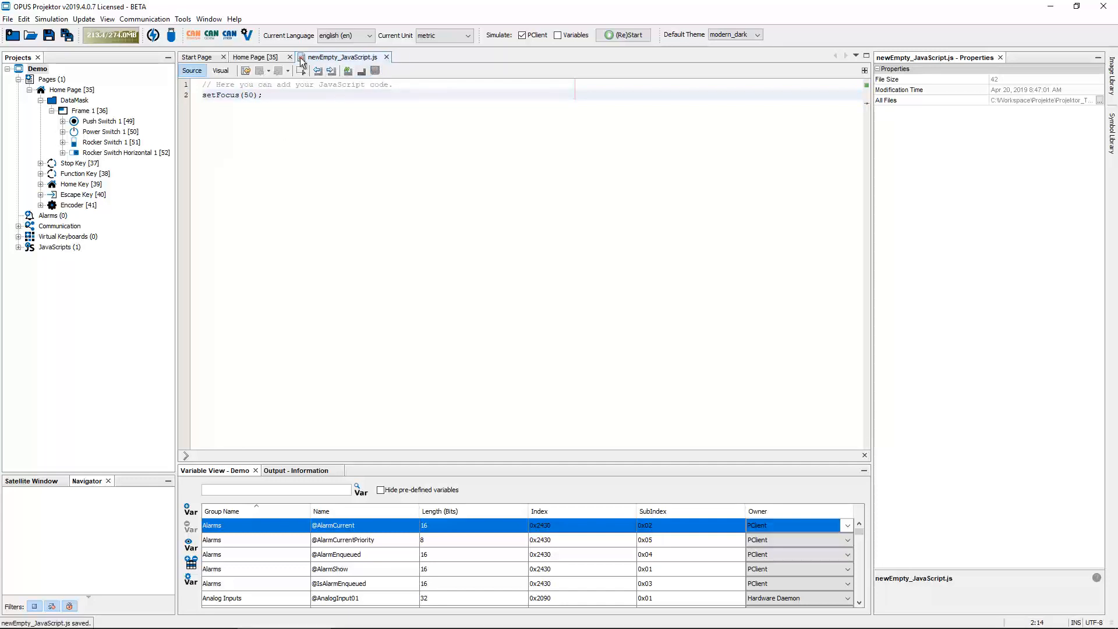
Set the Home Page's OnPageInit event to execute the newEmpty_JavaScript.js script, then save the project
{"action": "left_click", "coordinate": [260, 59]}
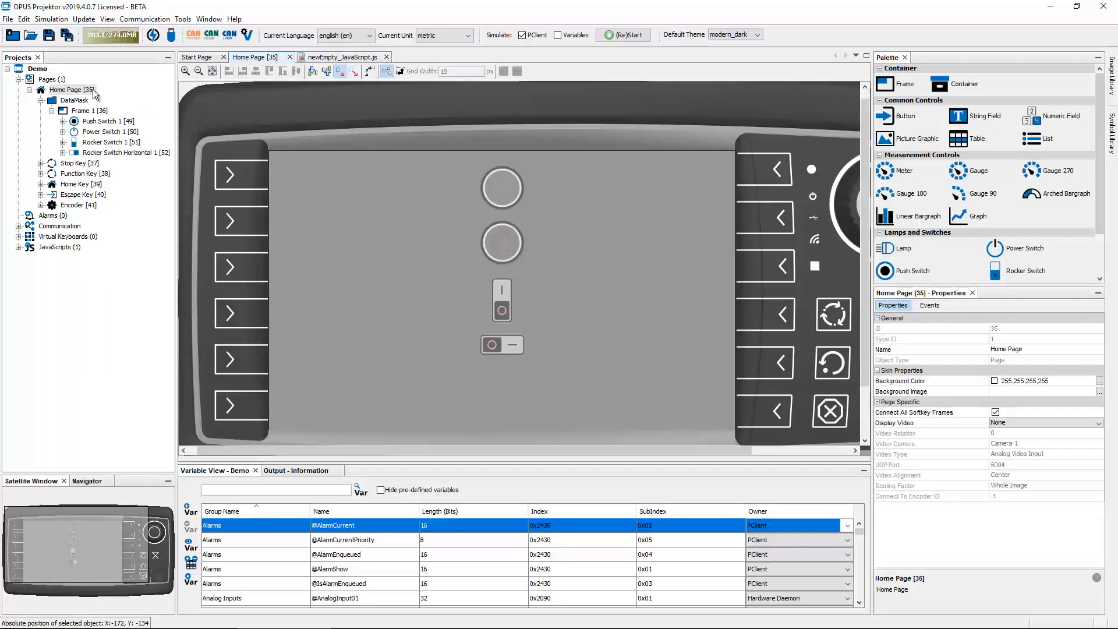
{"action": "left_click", "coordinate": [931, 307]}
{"action": "left_click", "coordinate": [907, 329]}
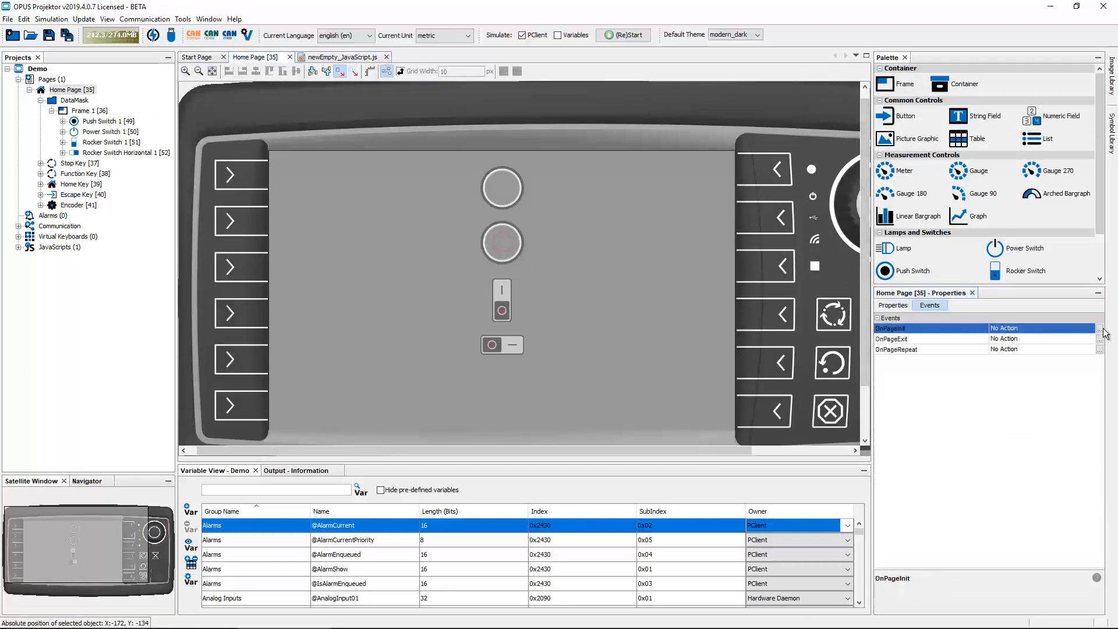
{"action": "left_click", "coordinate": [1100, 329]}
{"action": "left_click", "coordinate": [589, 315]}
{"action": "left_click", "coordinate": [550, 336]}
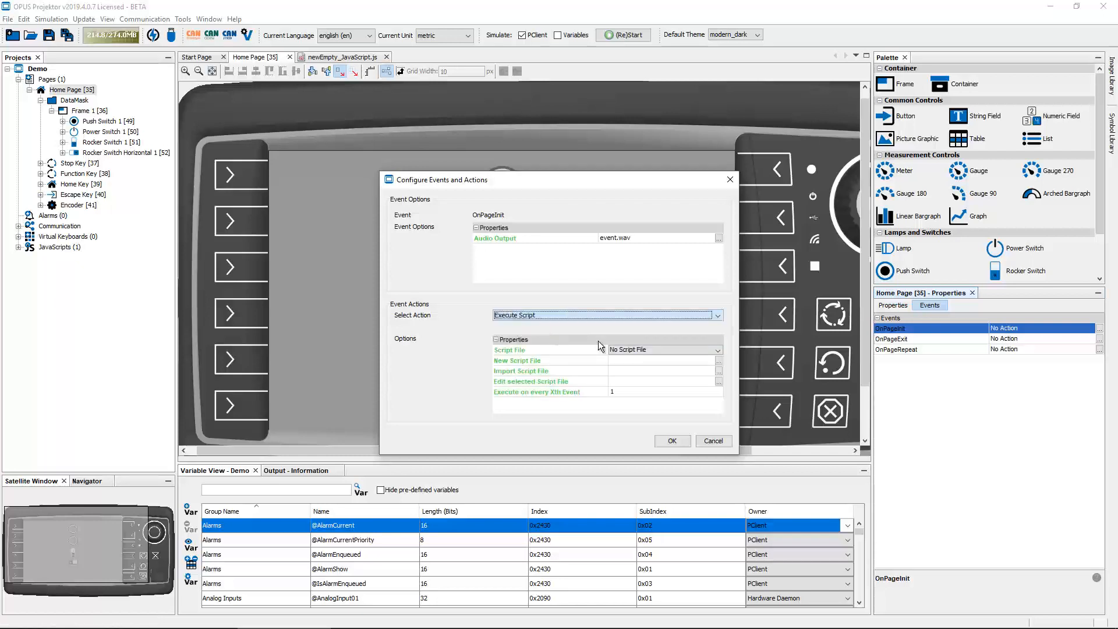
{"action": "left_click", "coordinate": [699, 348]}
{"action": "left_click", "coordinate": [640, 373]}
{"action": "left_click", "coordinate": [671, 440]}
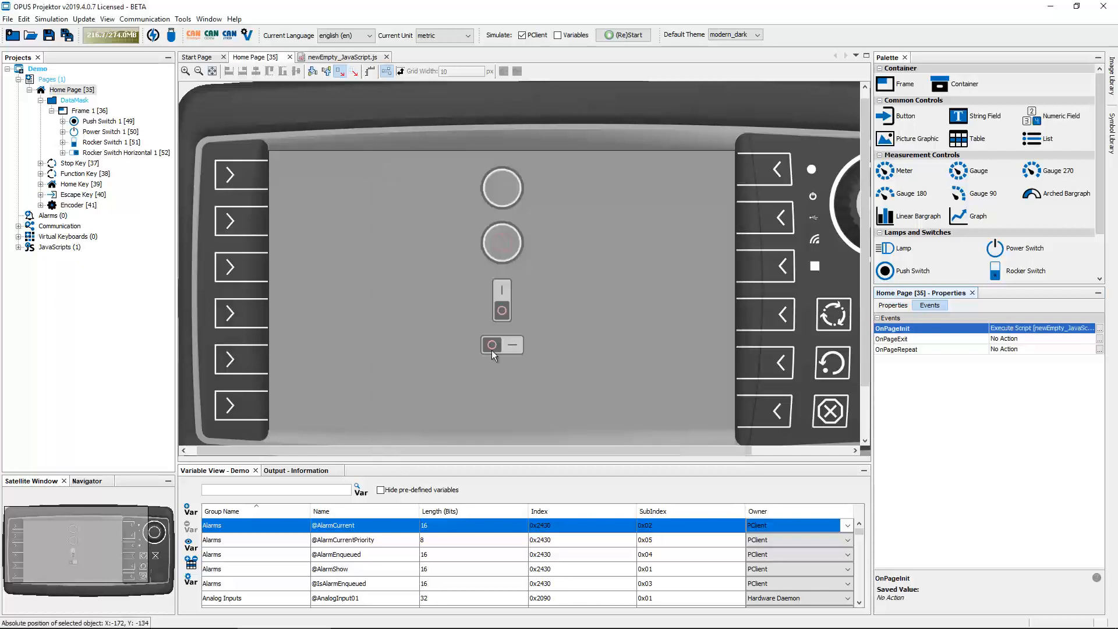
{"action": "left_click", "coordinate": [50, 34]}
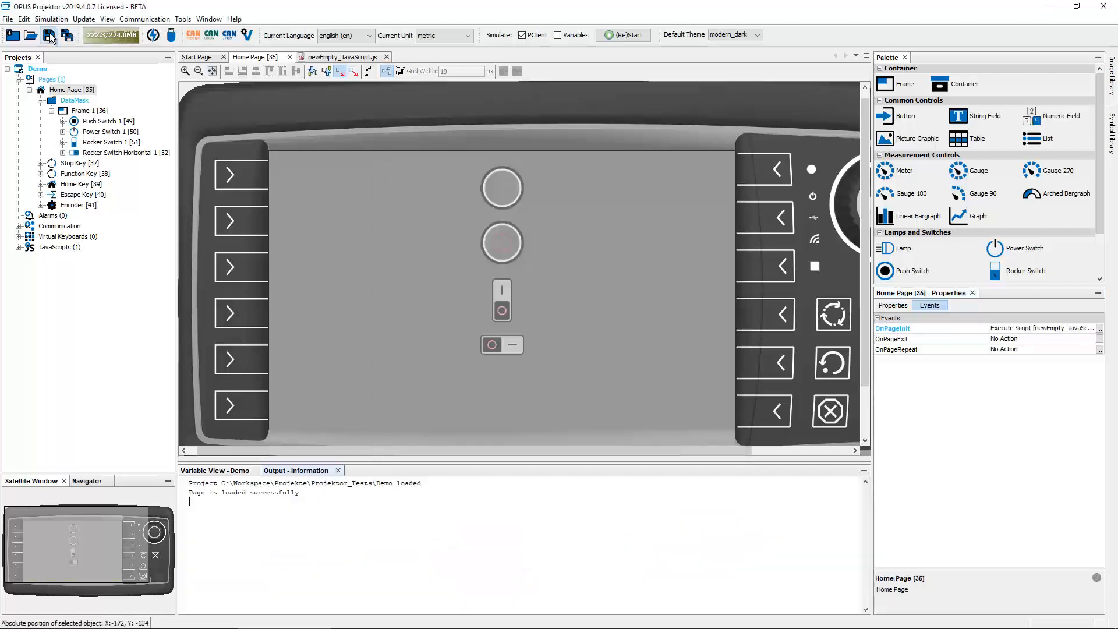
Restart the simulation to check which control gets focus at startup, then close it
{"action": "left_click", "coordinate": [627, 37]}
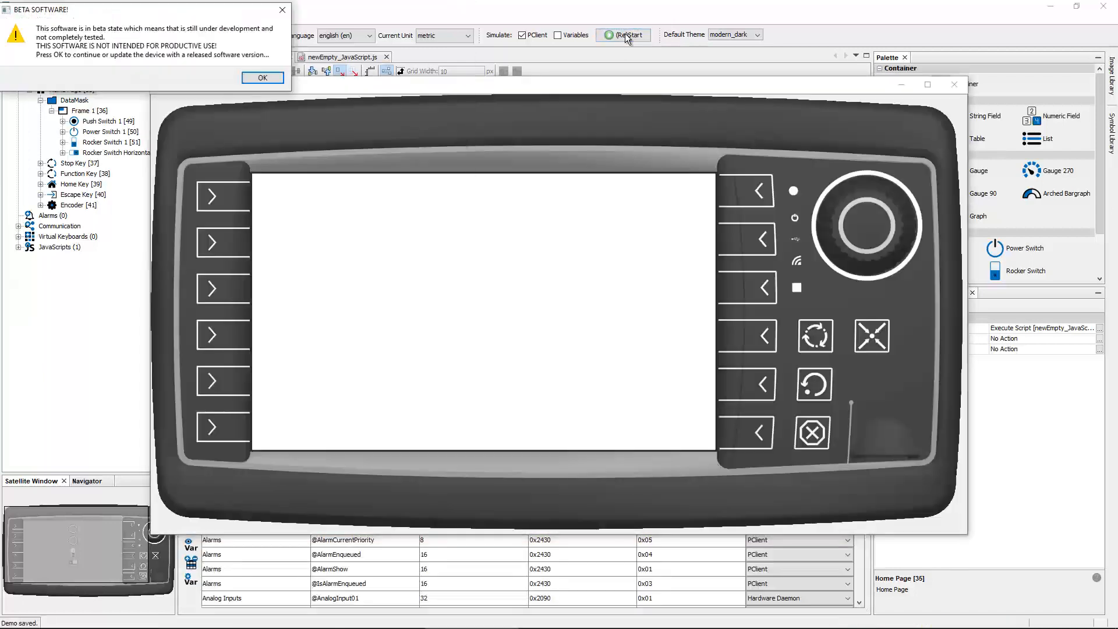
{"action": "key", "text": "Return"}
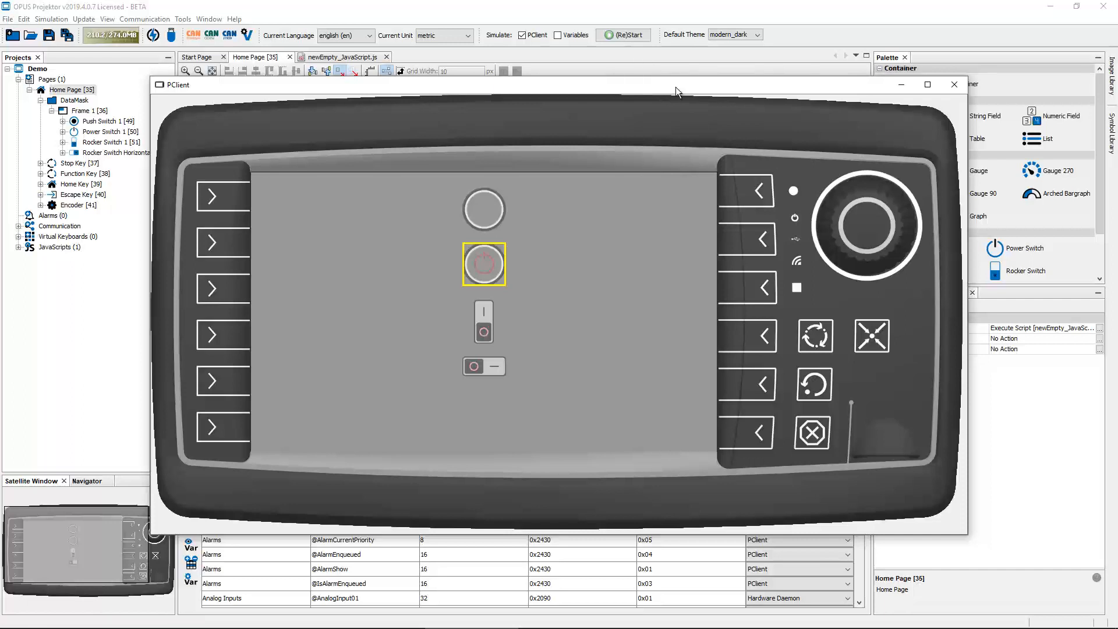
{"action": "left_click", "coordinate": [954, 86]}
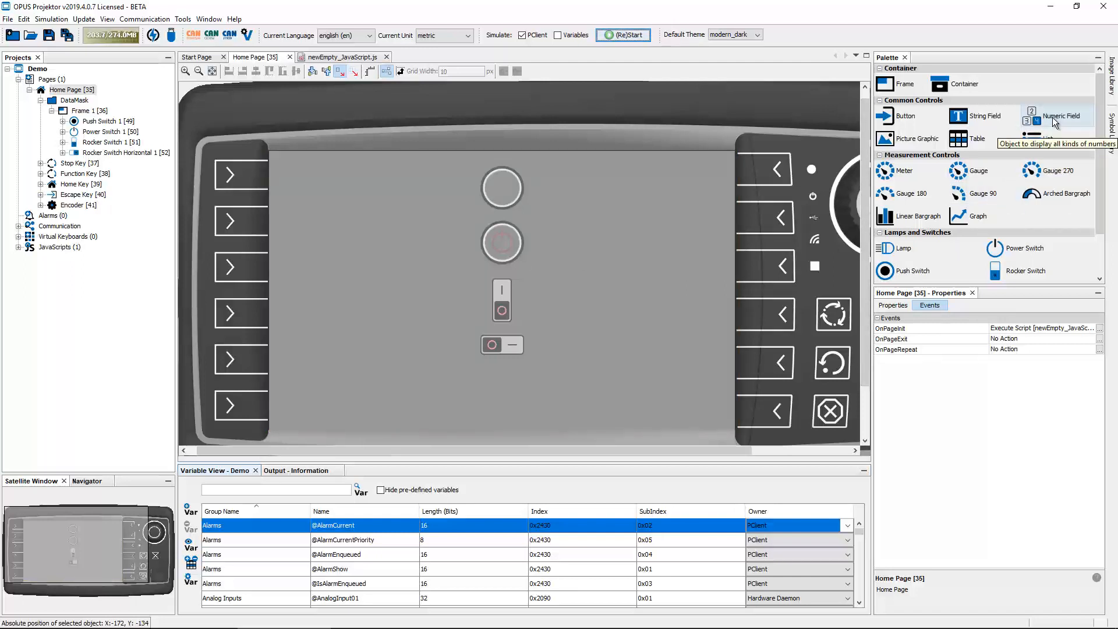
Add a numeric field below the switches and enable its Set As Input option
{"action": "left_click_drag", "start_coordinate": [1057, 114], "coordinate": [524, 384]}
{"action": "left_click", "coordinate": [892, 305]}
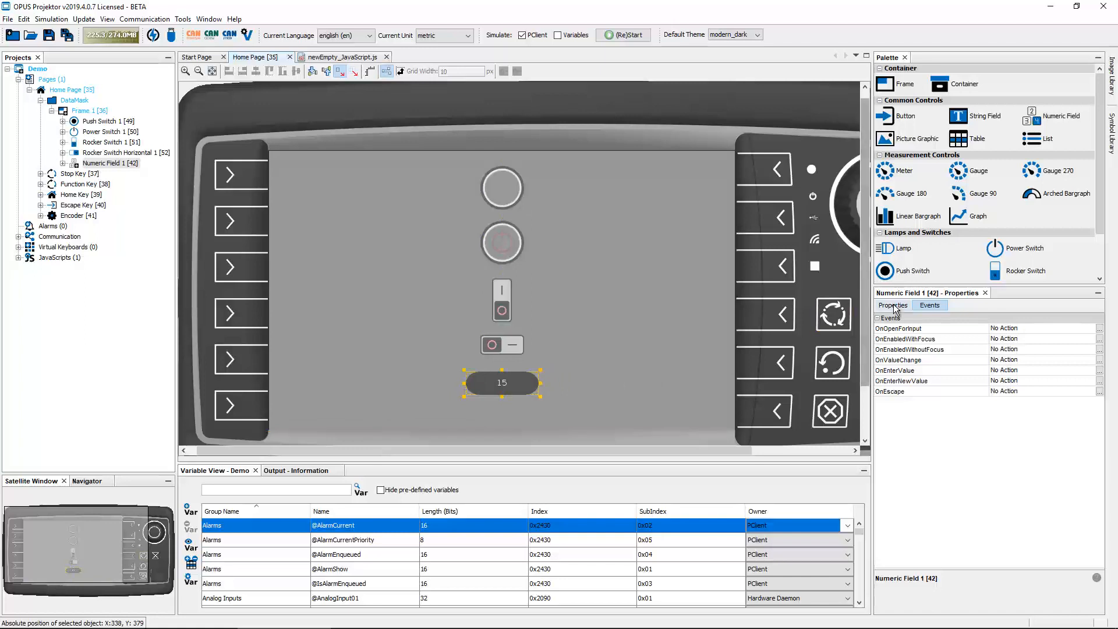
{"action": "scroll", "coordinate": [900, 393], "scroll_direction": "down", "scroll_amount": 4}
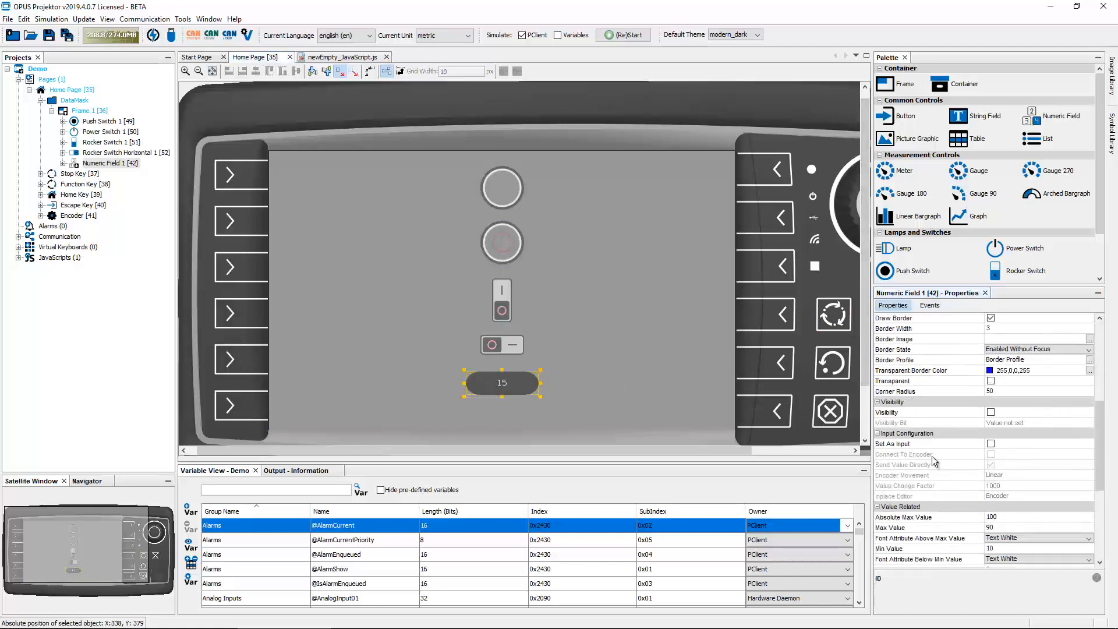
{"action": "left_click", "coordinate": [991, 443]}
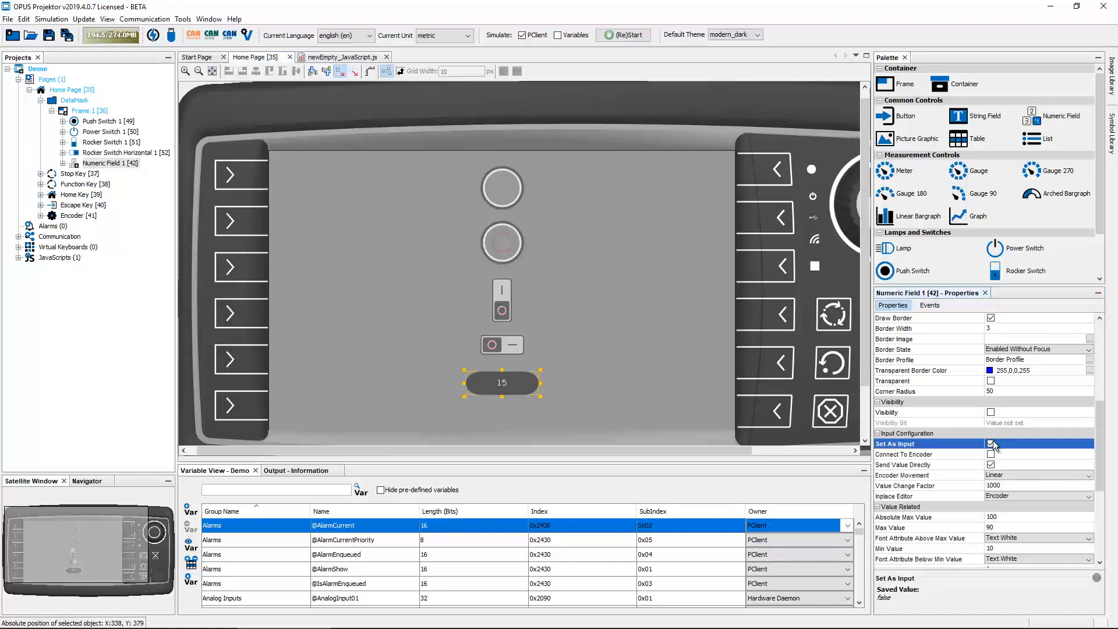
Change the setFocus target in the script to the numeric field's ID 42 and save
{"action": "left_click", "coordinate": [641, 358]}
{"action": "left_click", "coordinate": [513, 383]}
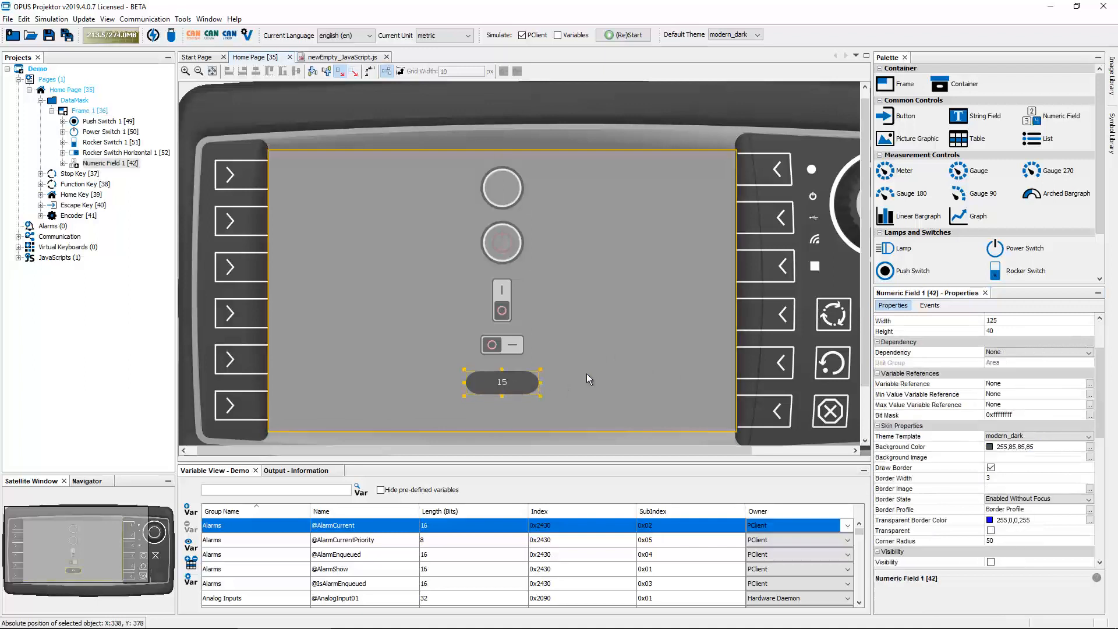
{"action": "left_click", "coordinate": [585, 375]}
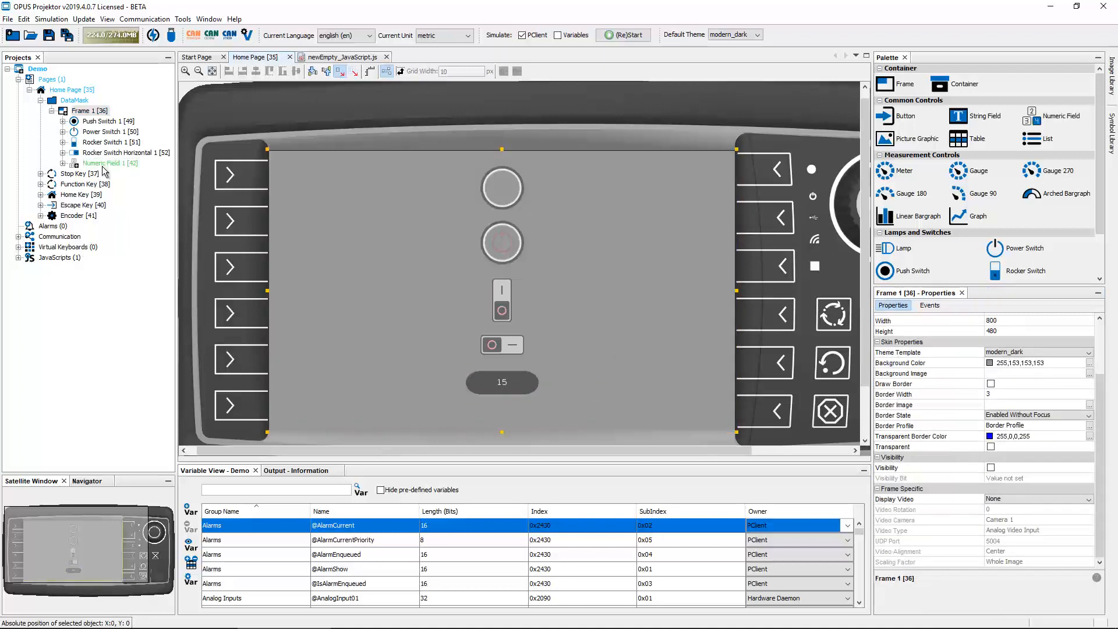
{"action": "left_click", "coordinate": [355, 58]}
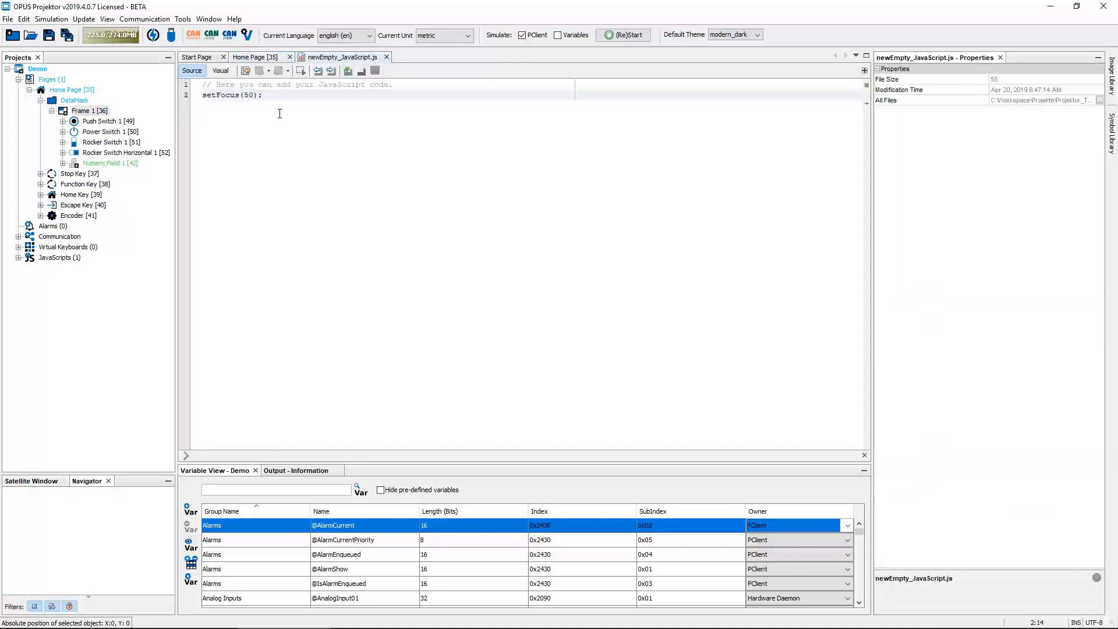
{"action": "left_click_drag", "start_coordinate": [254, 95], "coordinate": [243, 96]}
{"action": "type", "text": "42"}
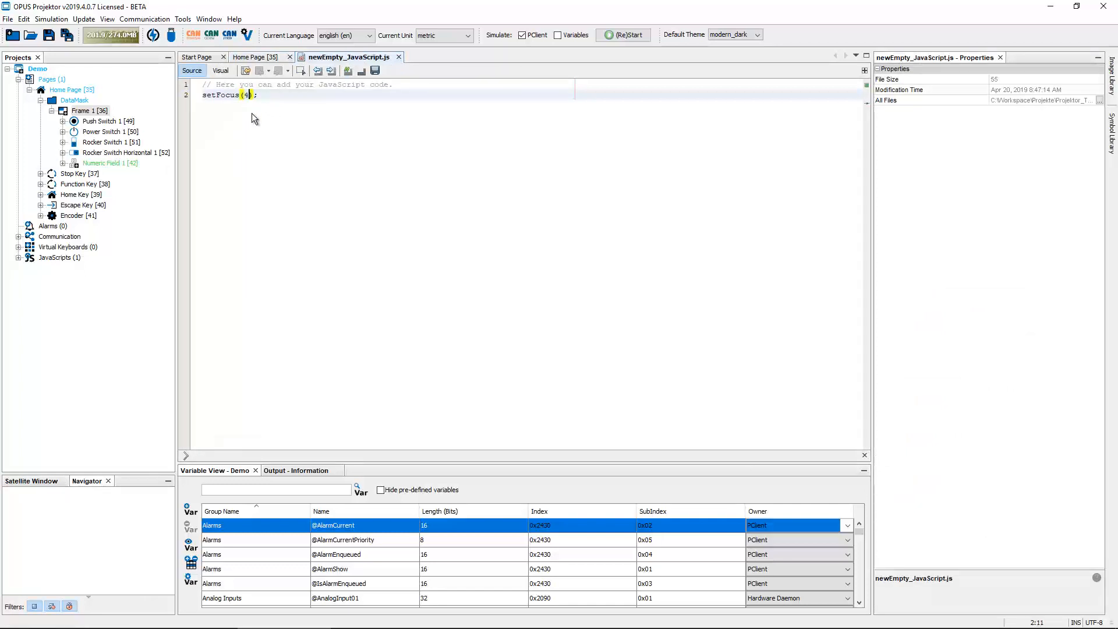
{"action": "left_click", "coordinate": [48, 35]}
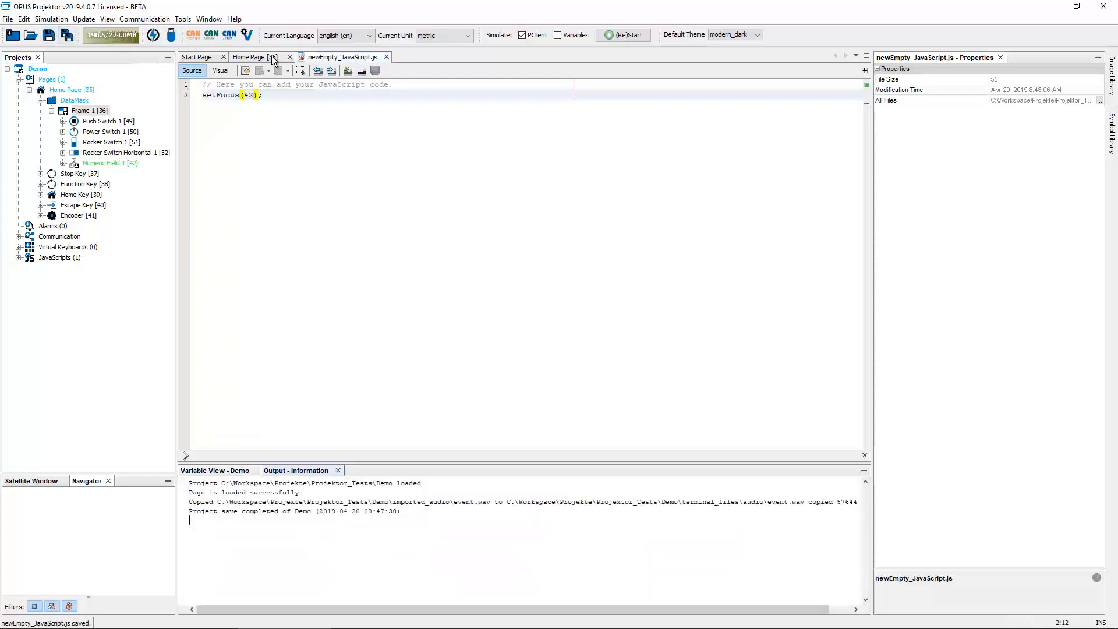
Run the simulation and use the encoder to edit the focused numeric field, then close it
{"action": "left_click", "coordinate": [623, 36]}
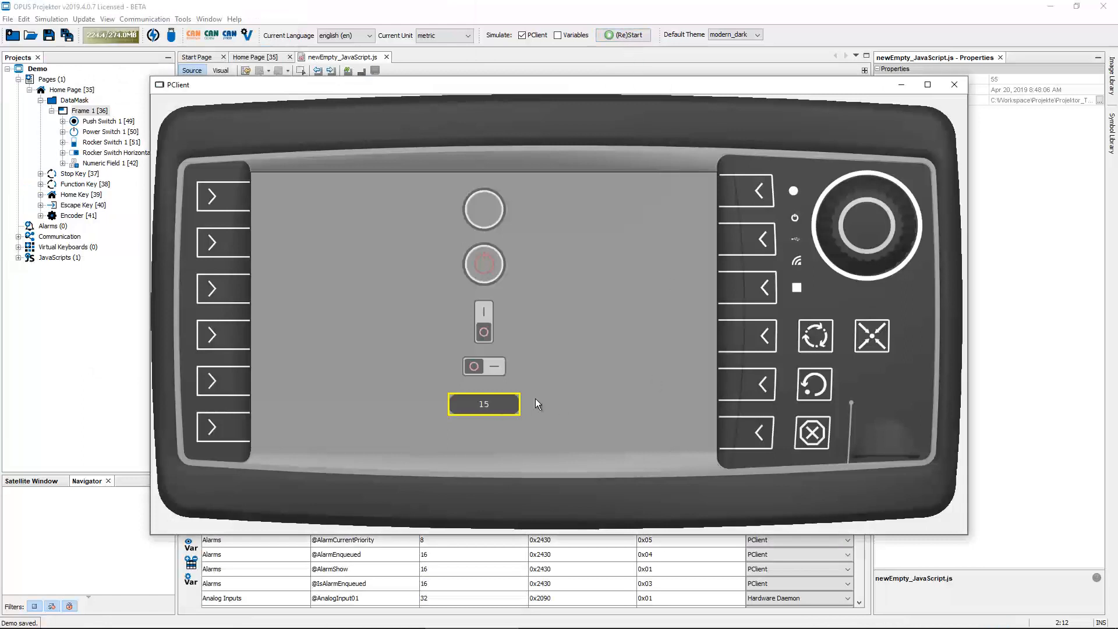
{"action": "left_click", "coordinate": [864, 228]}
{"action": "scroll", "coordinate": [865, 228], "scroll_direction": "up", "scroll_amount": 4}
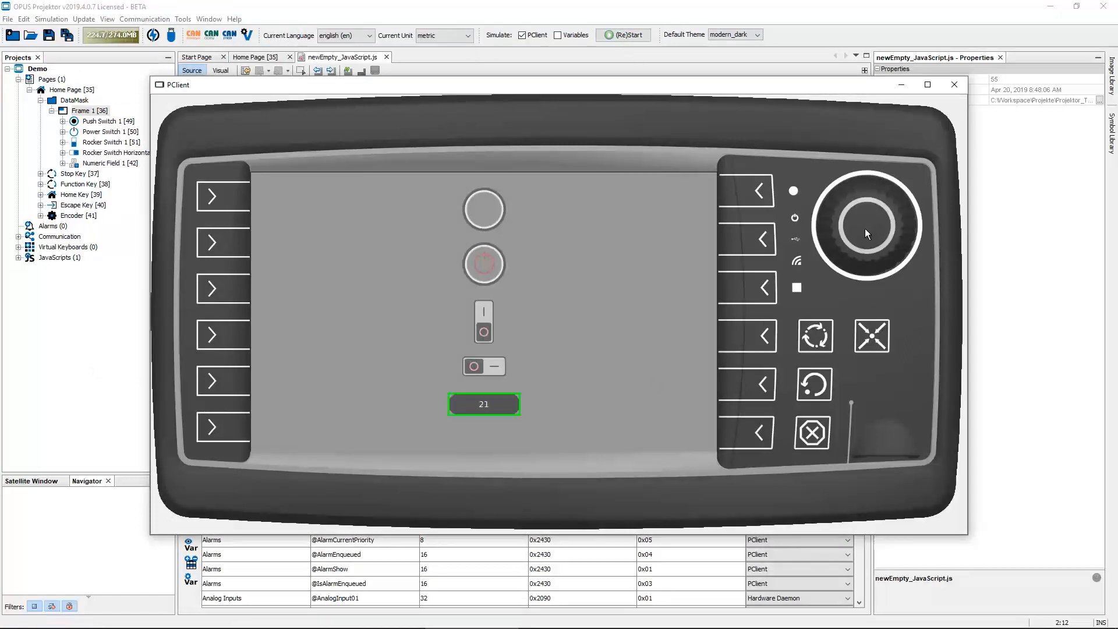
{"action": "left_click", "coordinate": [864, 229]}
{"action": "left_click", "coordinate": [954, 85]}
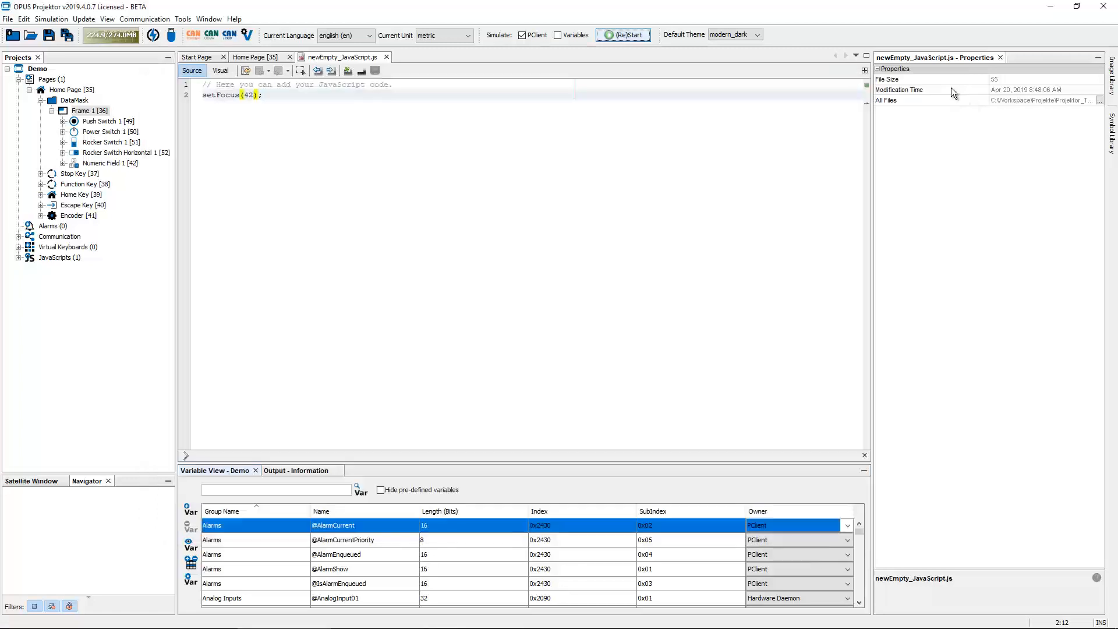
Add true as a second setFocus argument, making the call setFocus(42,true);
{"action": "left_click", "coordinate": [254, 96]}
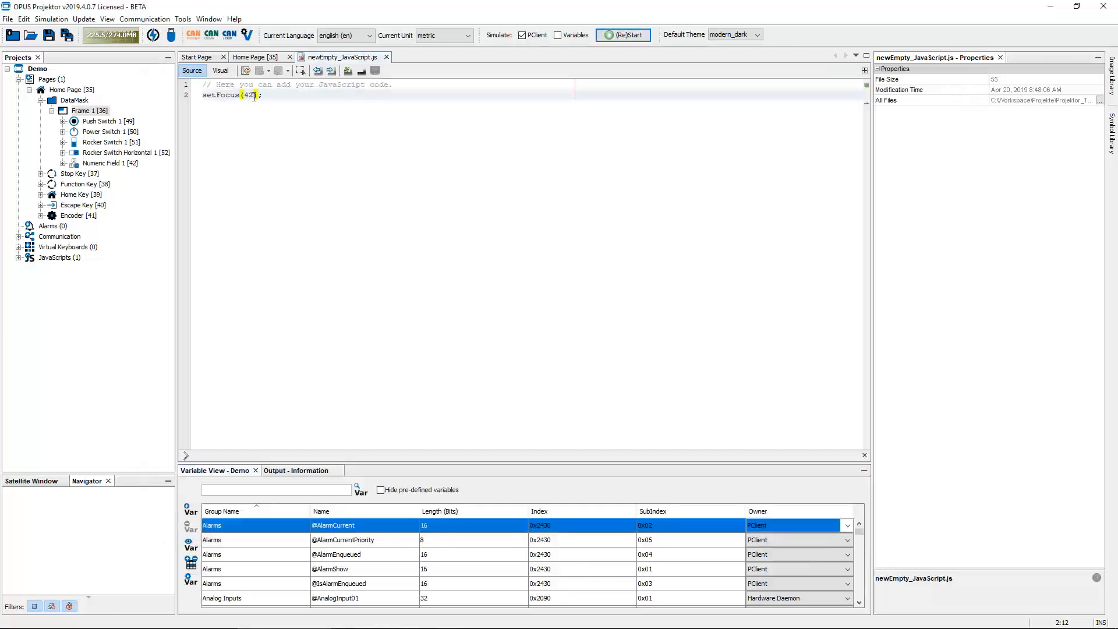
{"action": "type", "text": ","}
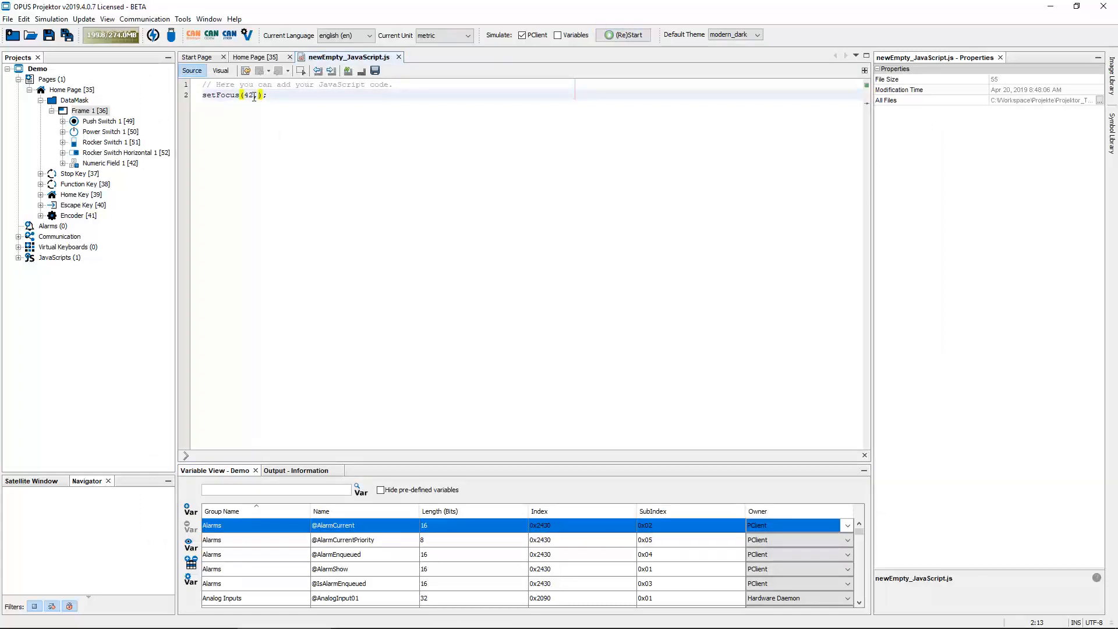
{"action": "type", "text": "true"}
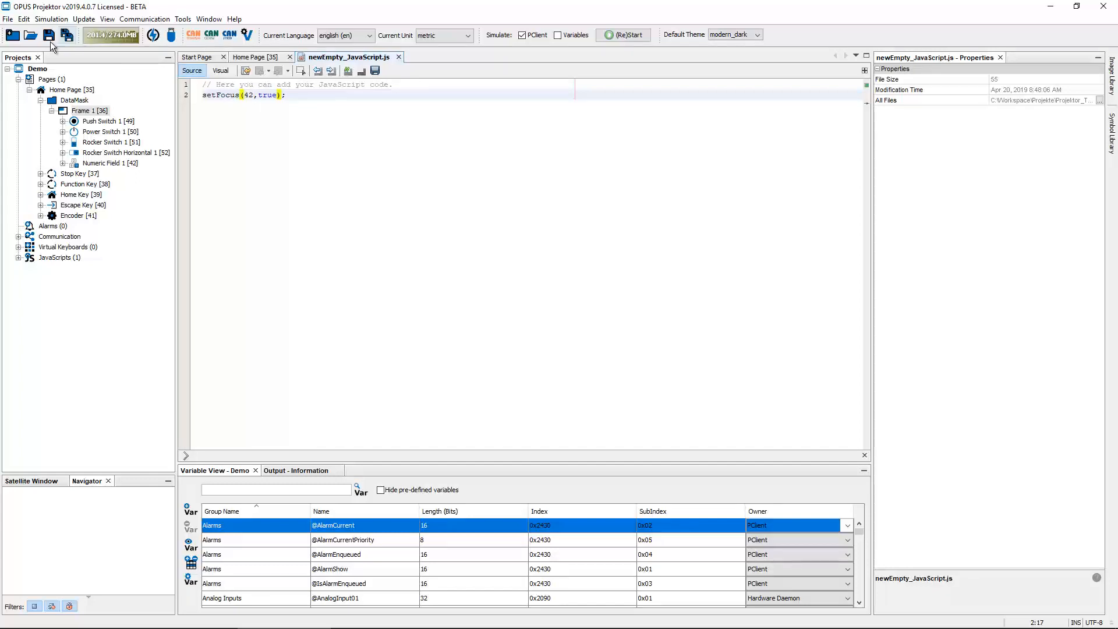
Save the project, run the simulation, raise the focused numeric field to 60 with the encoder, then close it
{"action": "left_click", "coordinate": [49, 36]}
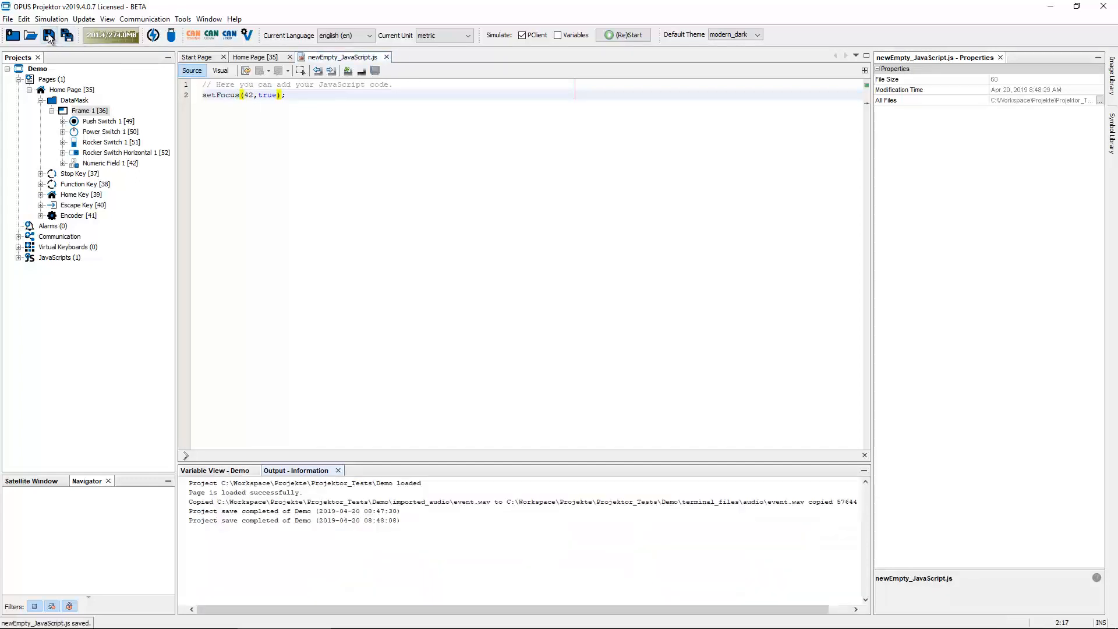
{"action": "left_click", "coordinate": [624, 33]}
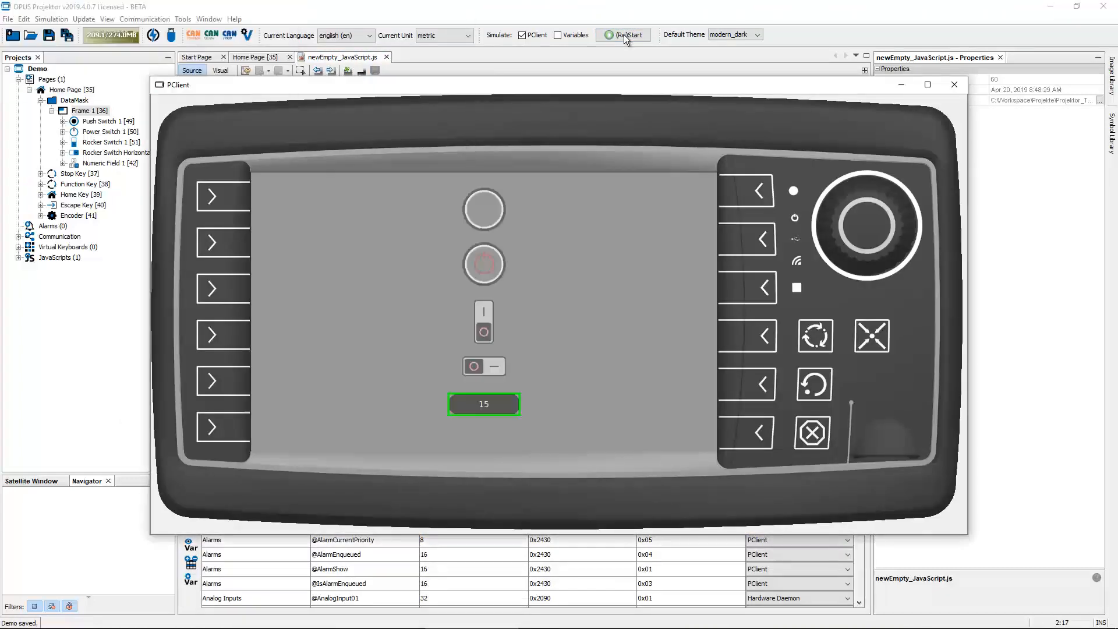
{"action": "scroll", "coordinate": [866, 232], "scroll_direction": "up", "scroll_amount": 8}
{"action": "scroll", "coordinate": [864, 231], "scroll_direction": "up", "scroll_amount": 20}
{"action": "left_click", "coordinate": [865, 233]}
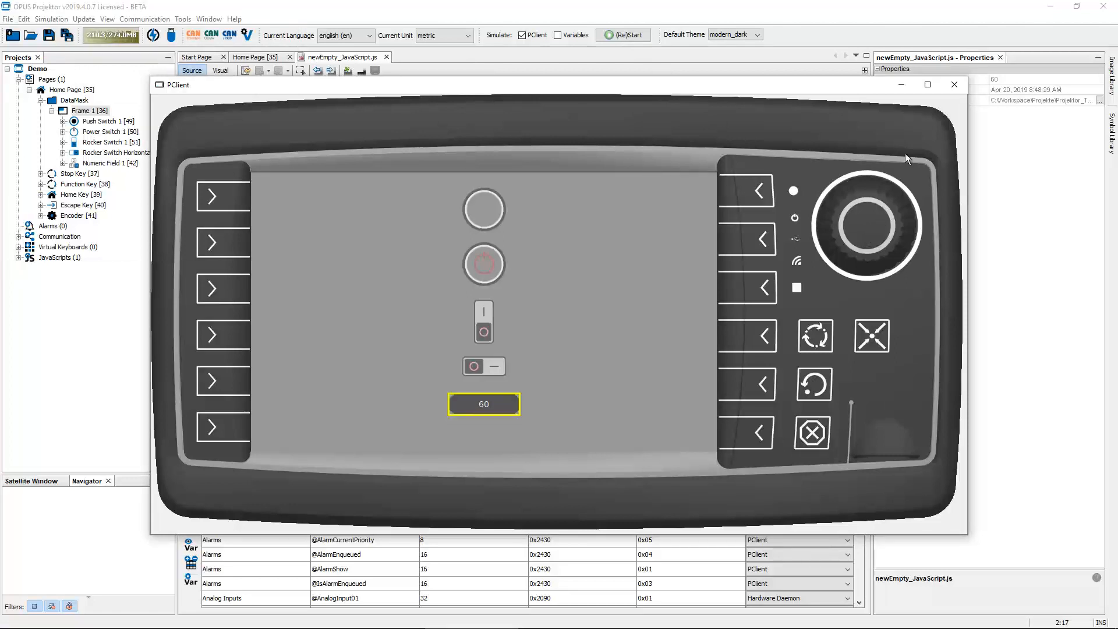
{"action": "left_click", "coordinate": [954, 86]}
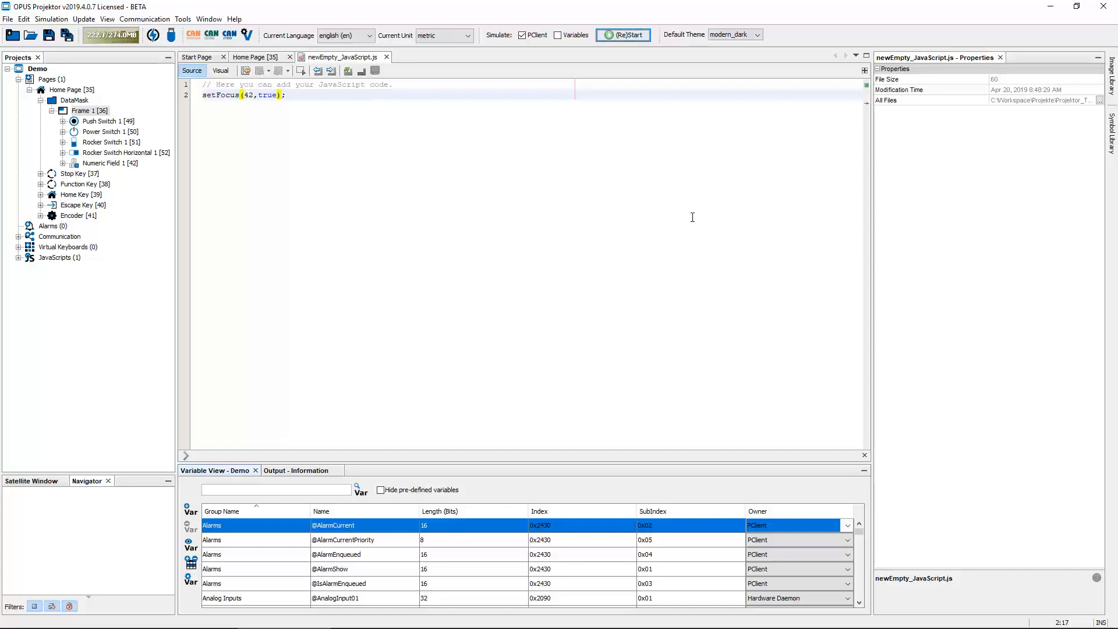
Run the simulation again and turn the encoder to move focus between the controls, then close it
{"action": "left_click", "coordinate": [256, 57]}
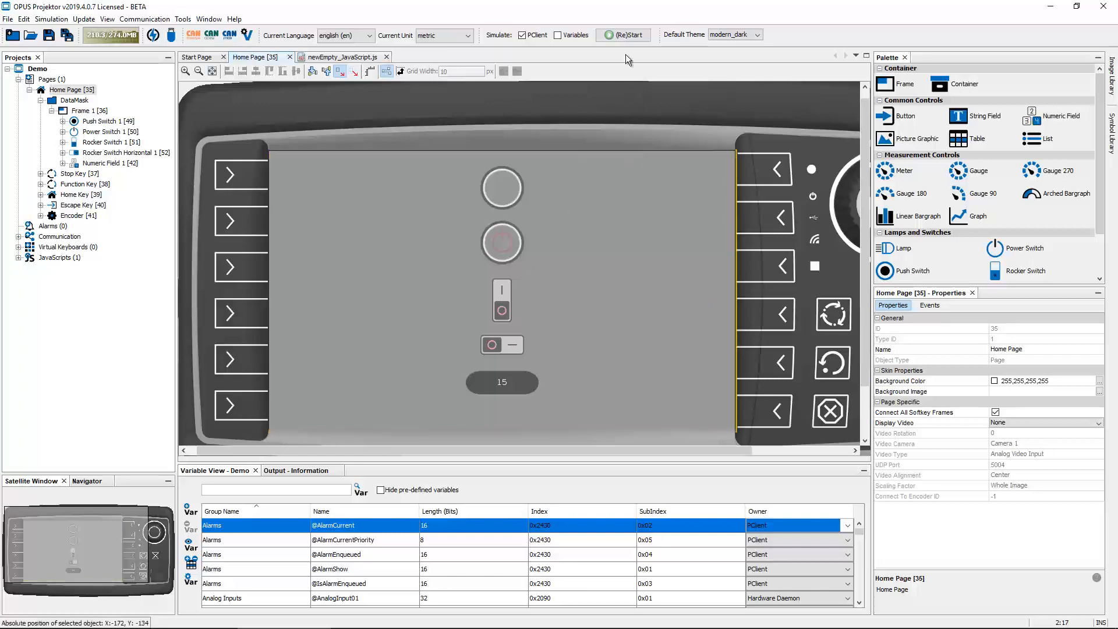
{"action": "left_click", "coordinate": [628, 36]}
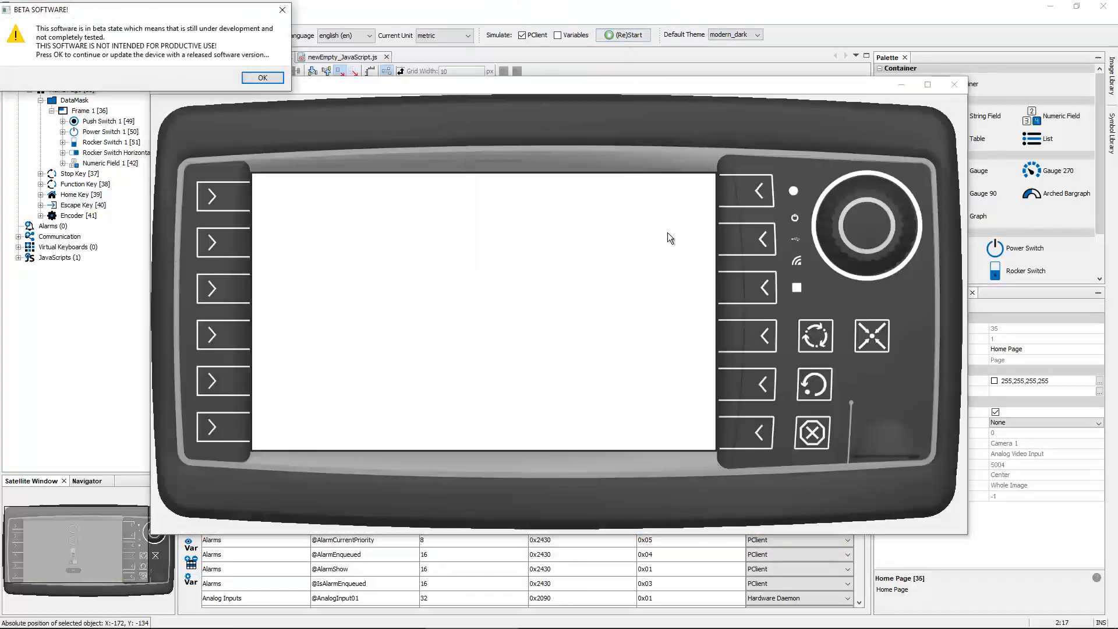
{"action": "left_click", "coordinate": [869, 219]}
{"action": "scroll", "coordinate": [591, 318], "scroll_direction": "down", "scroll_amount": 1}
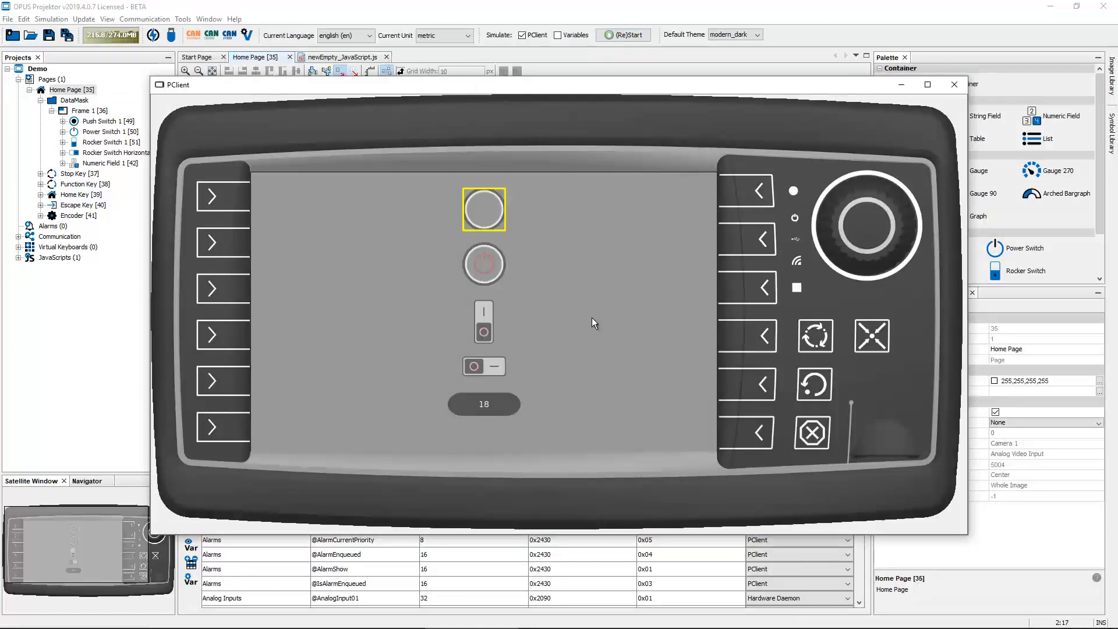
{"action": "scroll", "coordinate": [594, 319], "scroll_direction": "down", "scroll_amount": 2}
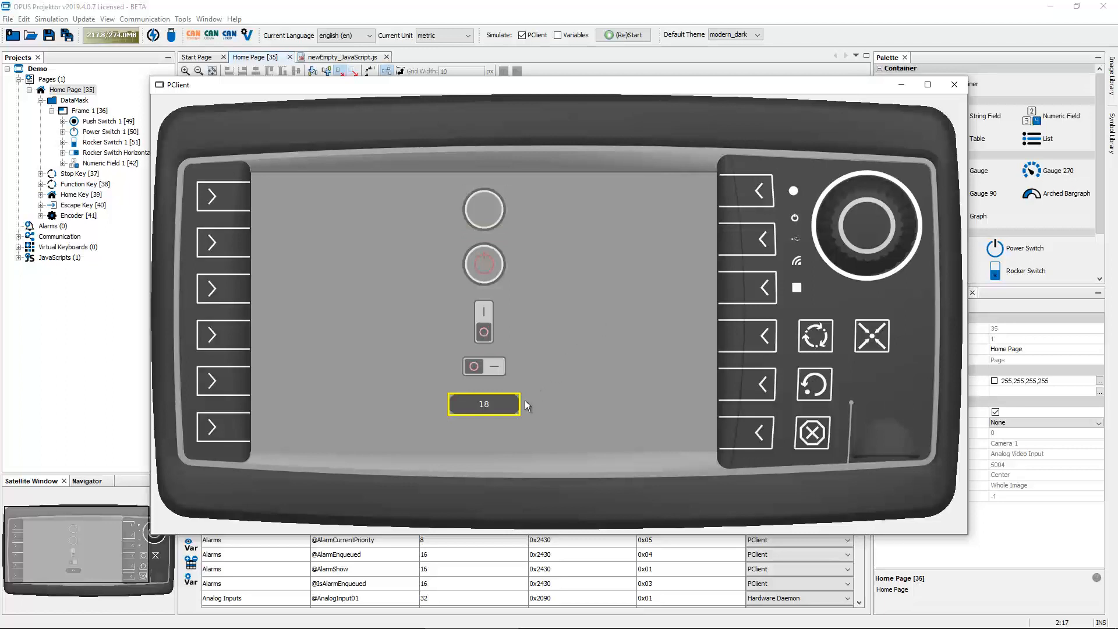
{"action": "scroll", "coordinate": [544, 400], "scroll_direction": "down", "scroll_amount": 1}
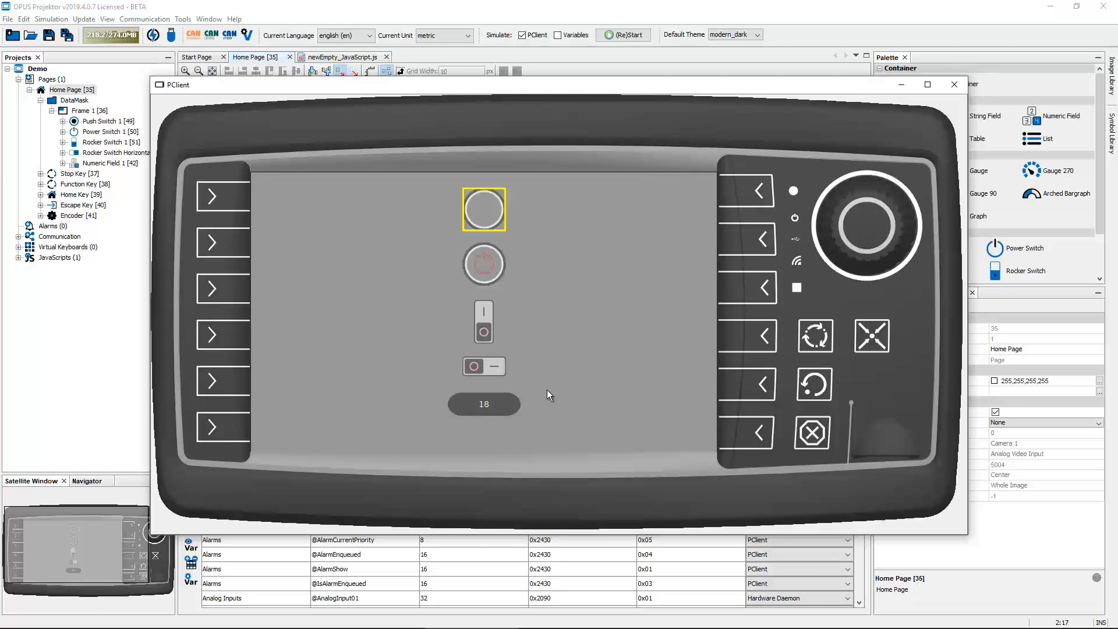
{"action": "scroll", "coordinate": [565, 387], "scroll_direction": "up", "scroll_amount": 1}
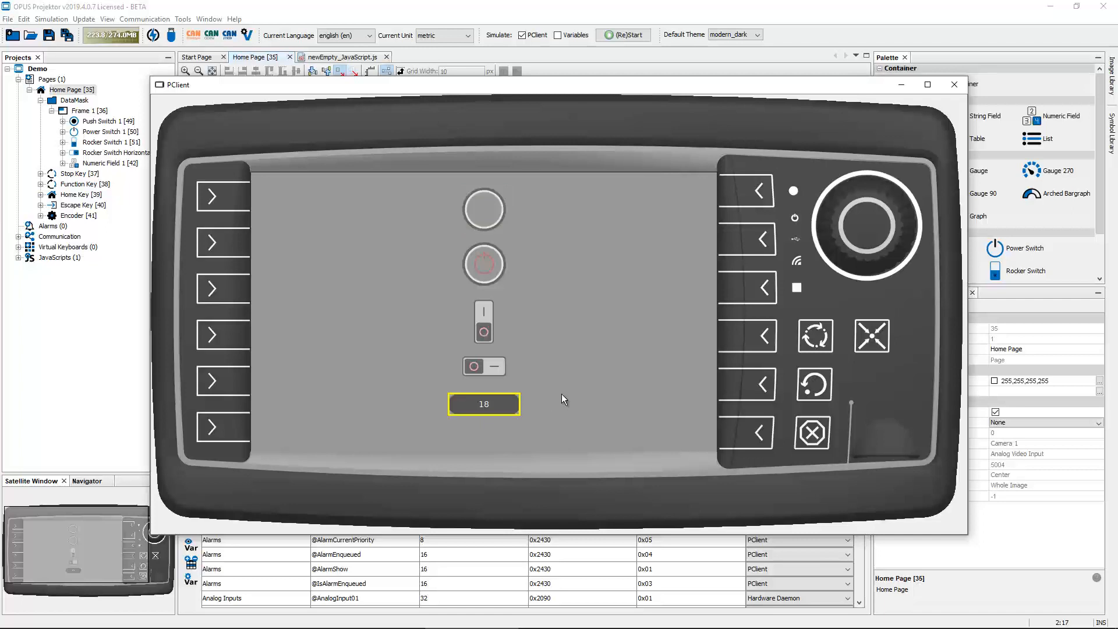
{"action": "left_click", "coordinate": [953, 86]}
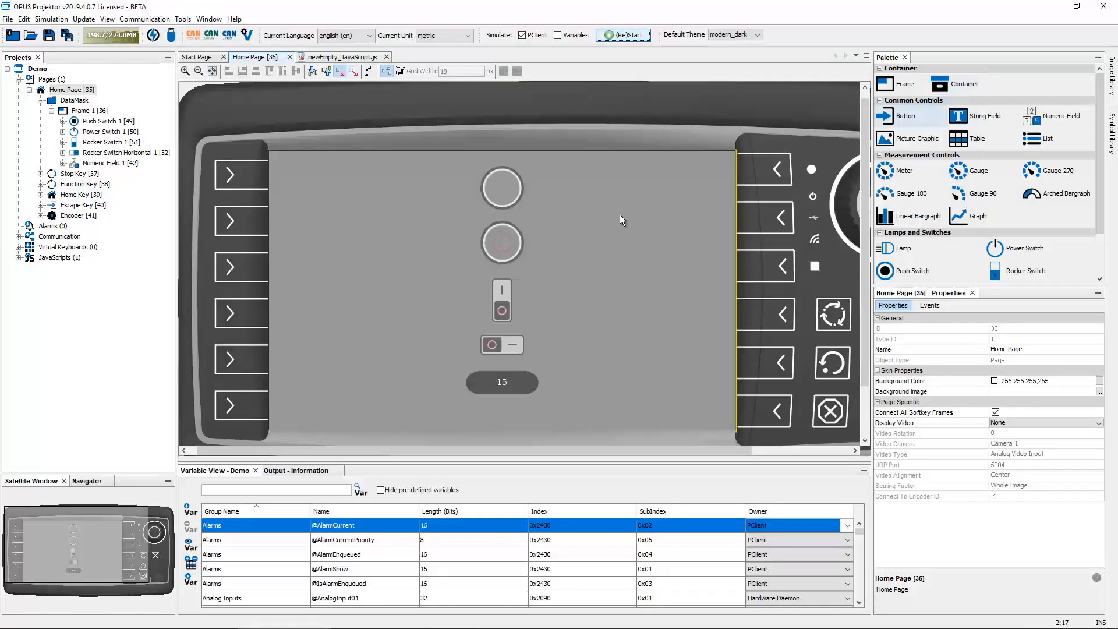
Insert a setProperty call for Frame 1 on a new line below the setFocus call
{"action": "left_click", "coordinate": [344, 57]}
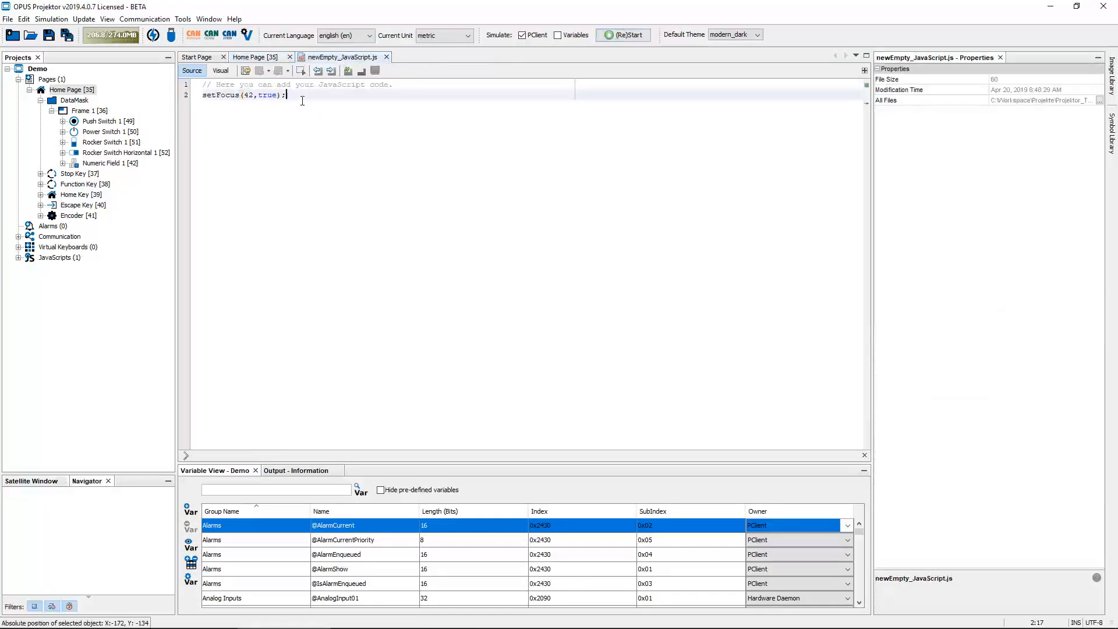
{"action": "key", "text": "Return"}
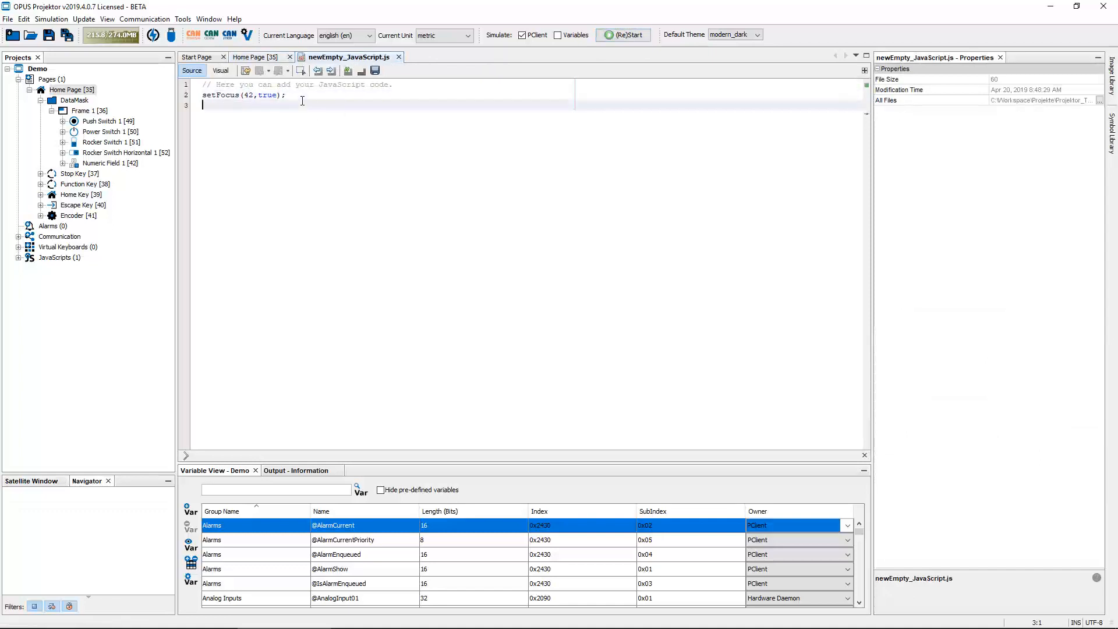
{"action": "key", "text": "BackSpace"}
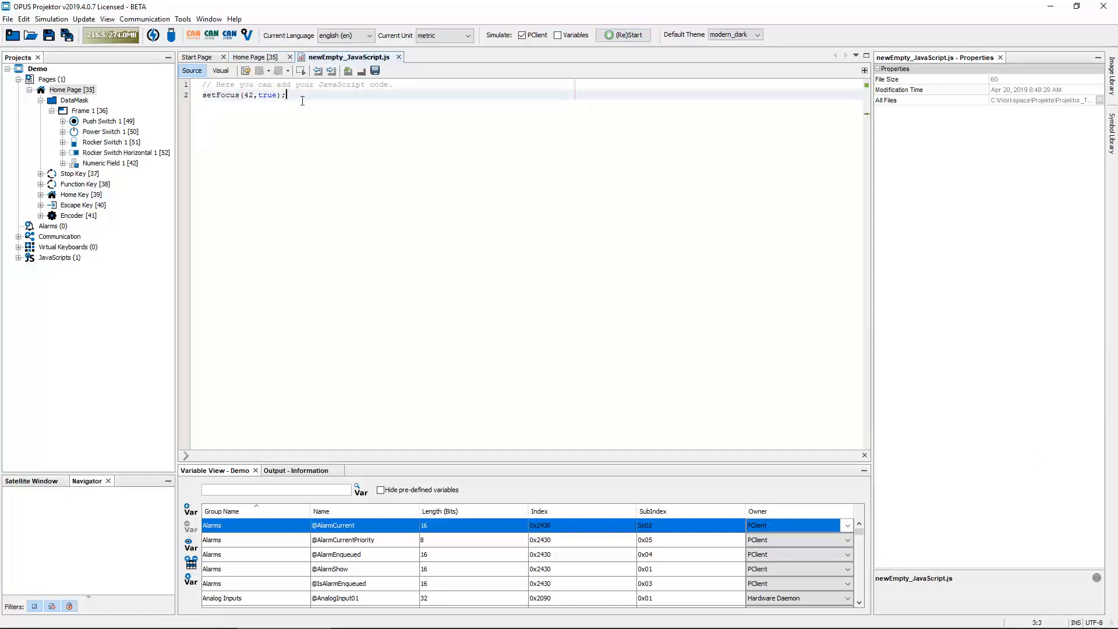
{"action": "key", "text": "Return"}
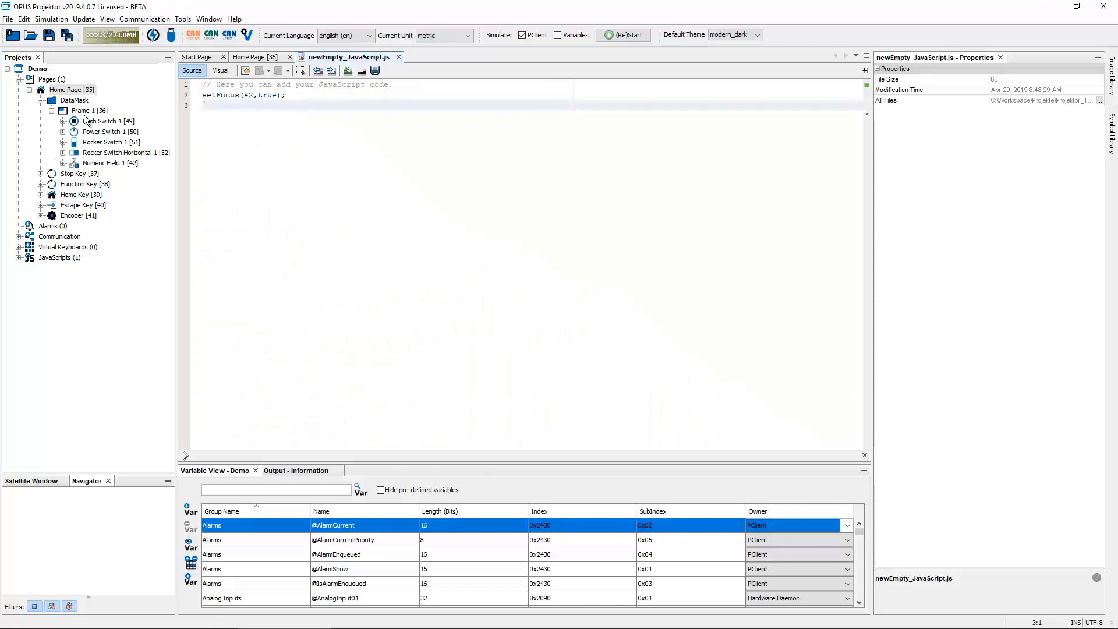
{"action": "left_click_drag", "start_coordinate": [87, 110], "coordinate": [239, 104]}
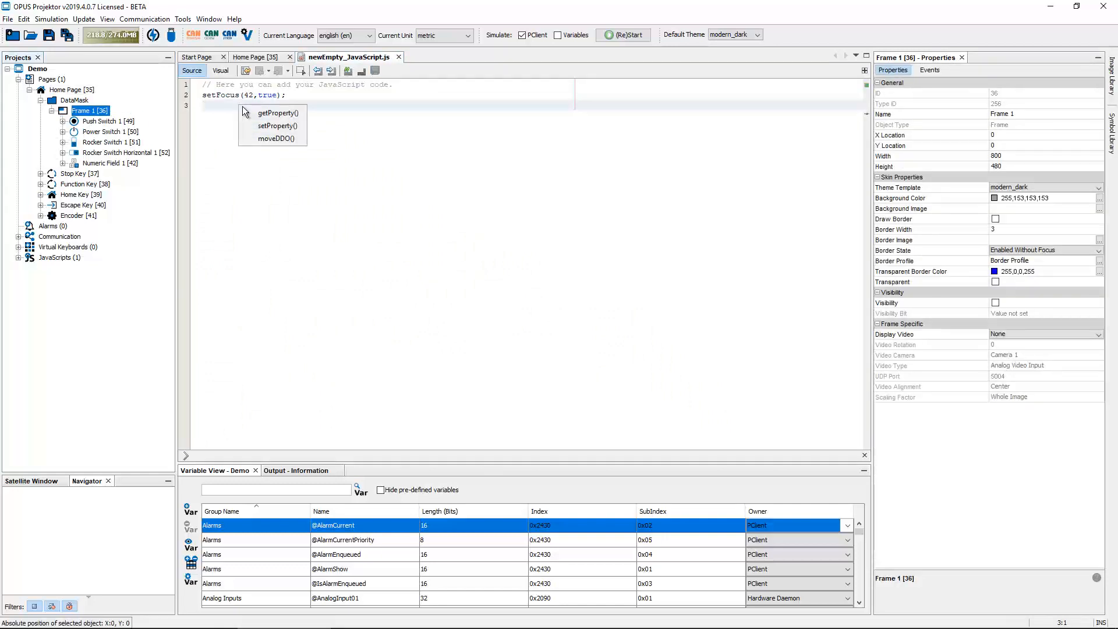
{"action": "left_click", "coordinate": [280, 126]}
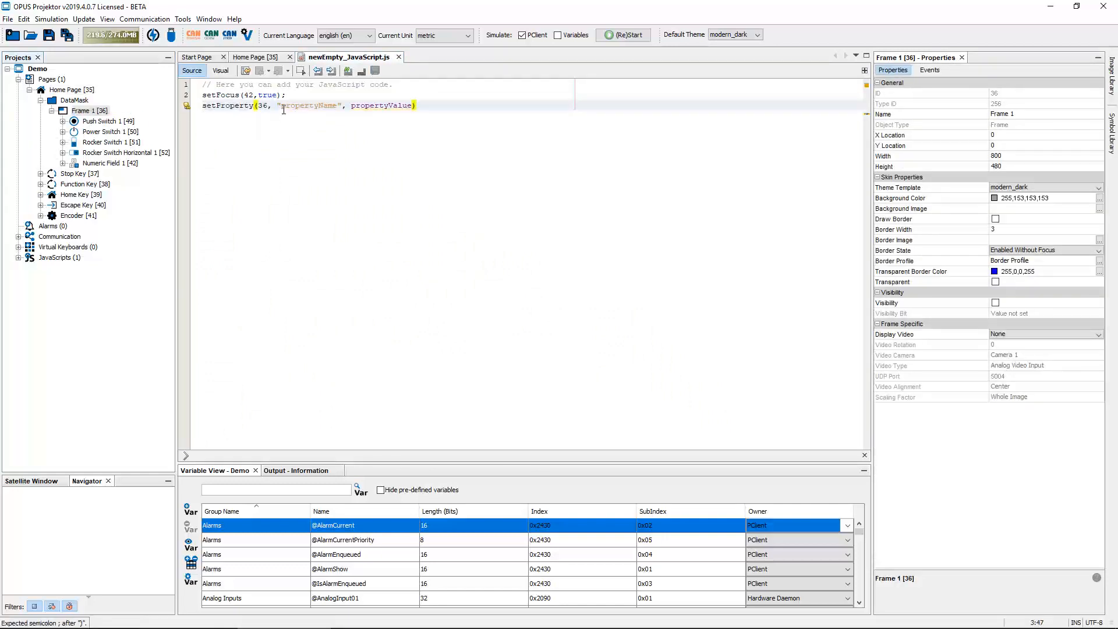
Fill in the setProperty arguments with "Roll Over" and true, making the line setProperty(36, "Roll Over", true);
{"action": "left_click_drag", "start_coordinate": [282, 107], "coordinate": [333, 106]}
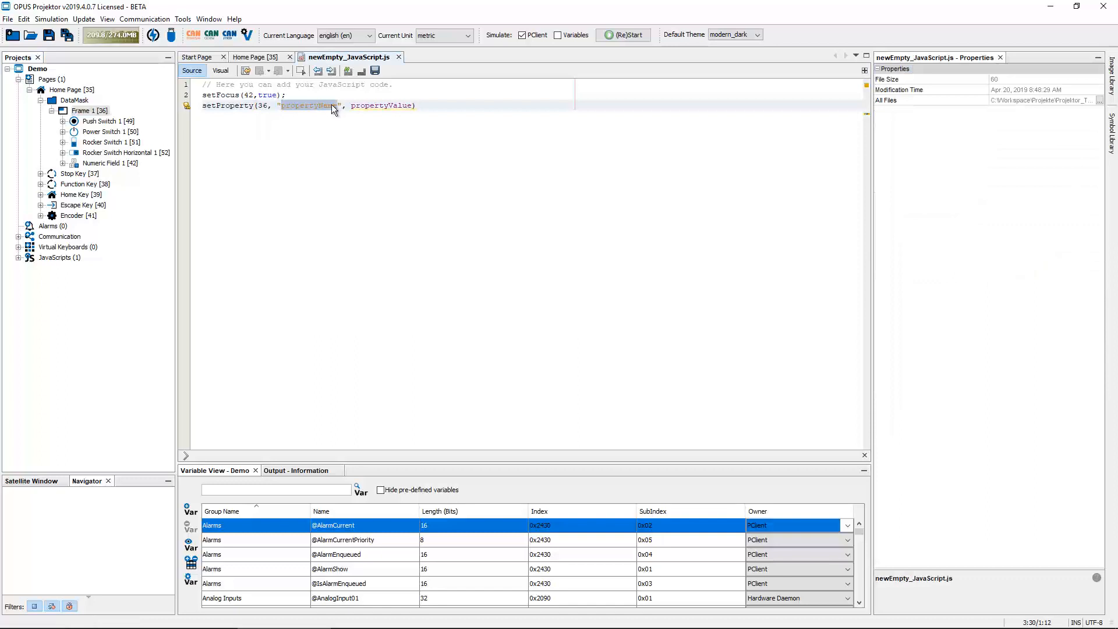
{"action": "type", "text": "Roll"}
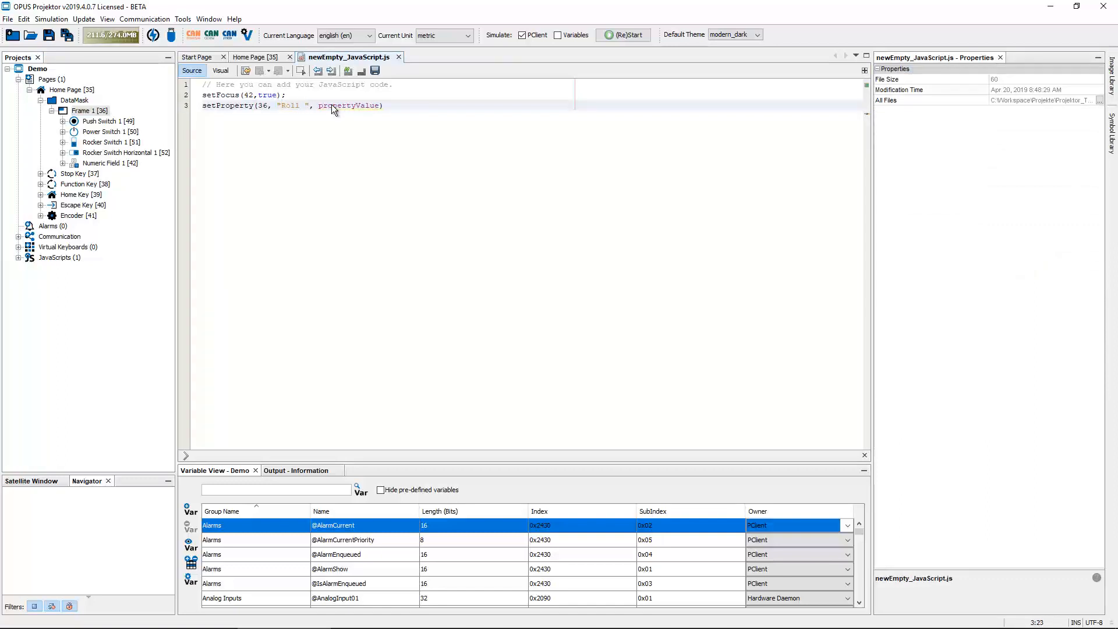
{"action": "type", "text": "Over"}
{"action": "double_click", "coordinate": [370, 105]}
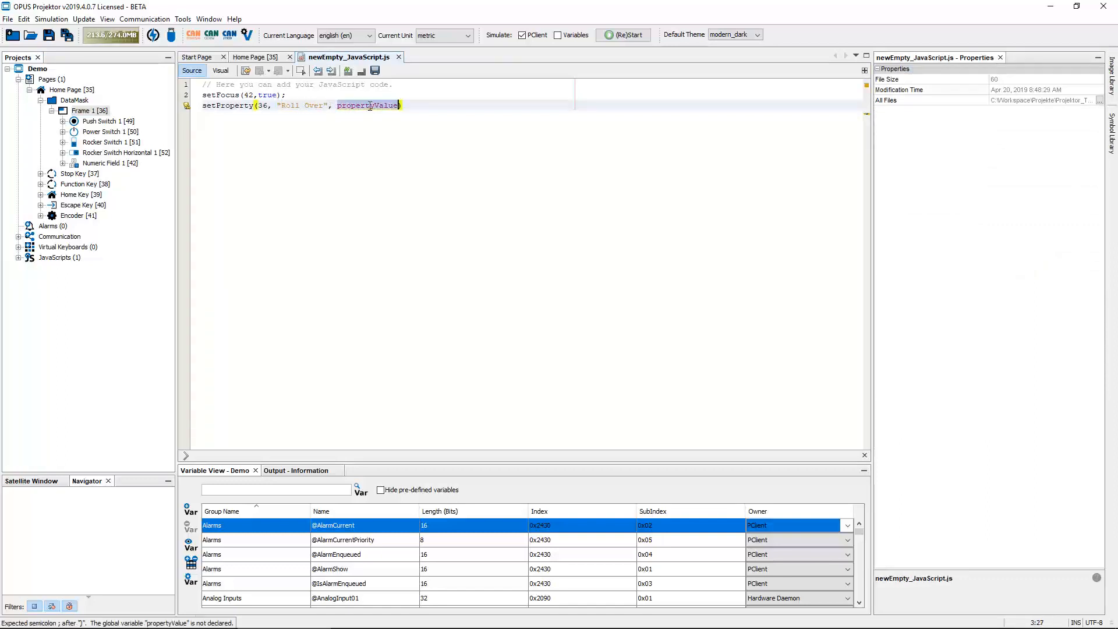
{"action": "type", "text": "true)"}
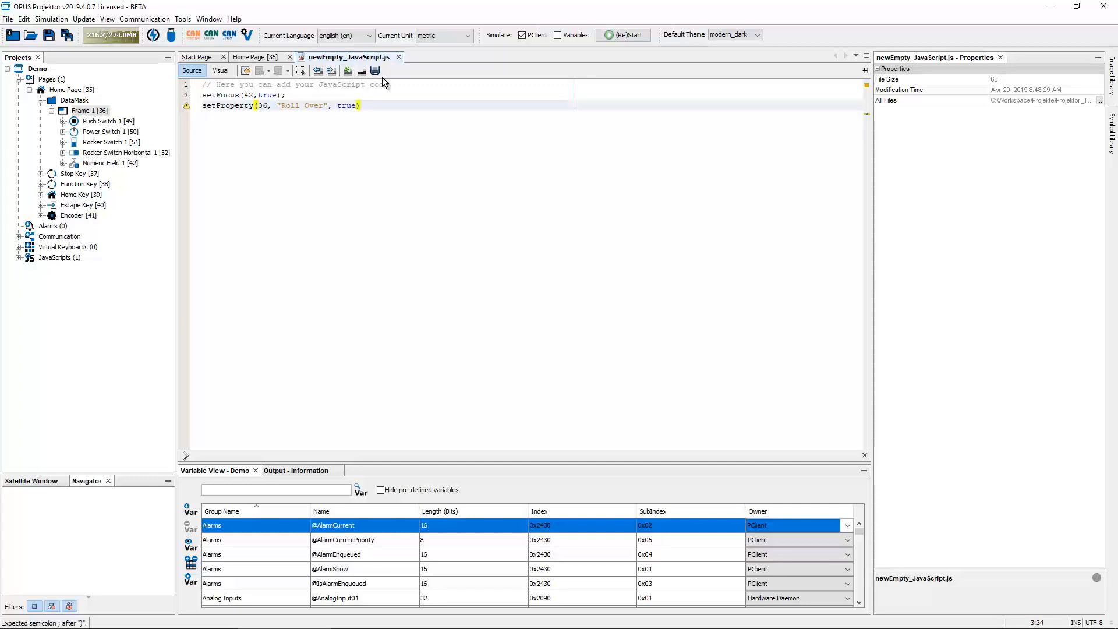
{"action": "type", "text": ";"}
Save the project and start the simulation, dismissing the beta-software notice
{"action": "left_click", "coordinate": [47, 36]}
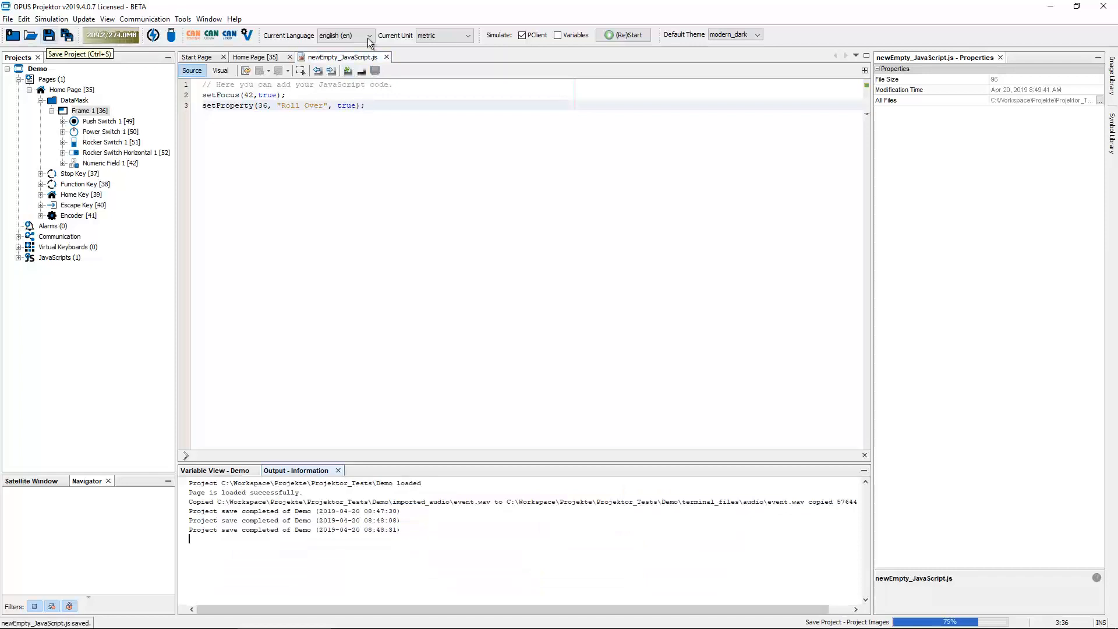
{"action": "left_click", "coordinate": [622, 35]}
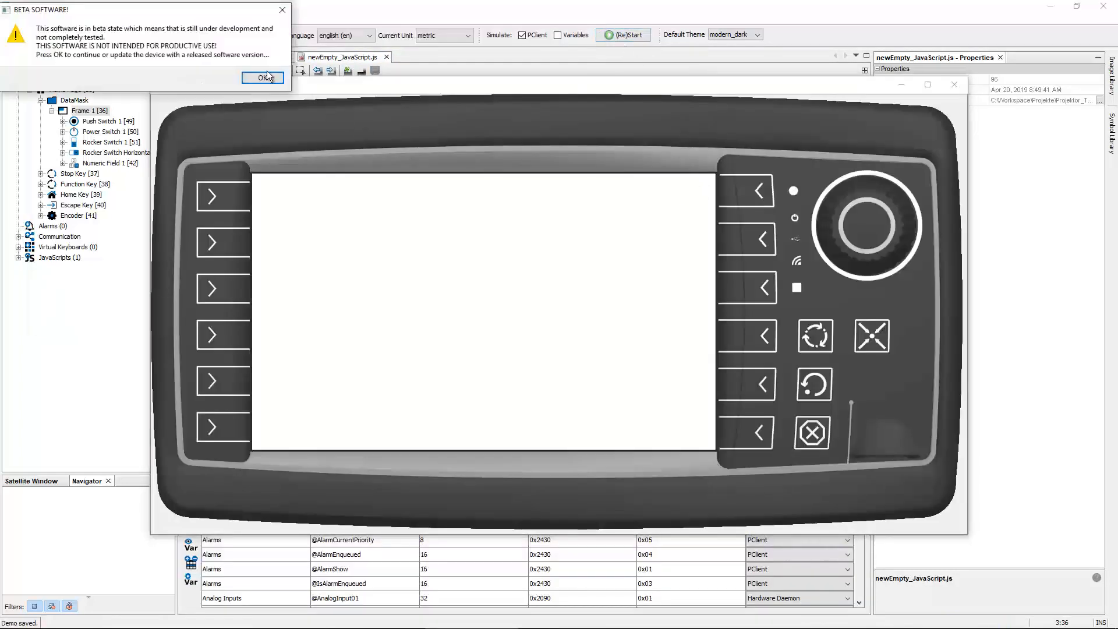
{"action": "left_click", "coordinate": [263, 77]}
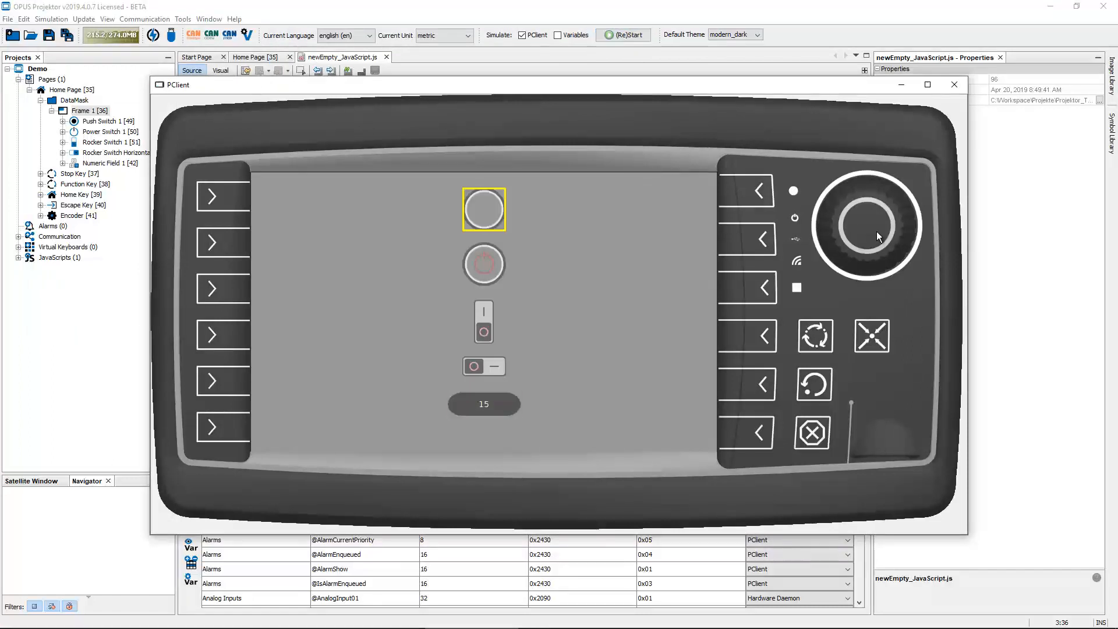
Turn the encoder back and forth to cycle focus through the controls, then close the simulation
{"action": "scroll", "coordinate": [877, 232], "scroll_direction": "down", "scroll_amount": 10}
{"action": "scroll", "coordinate": [876, 232], "scroll_direction": "down", "scroll_amount": 4}
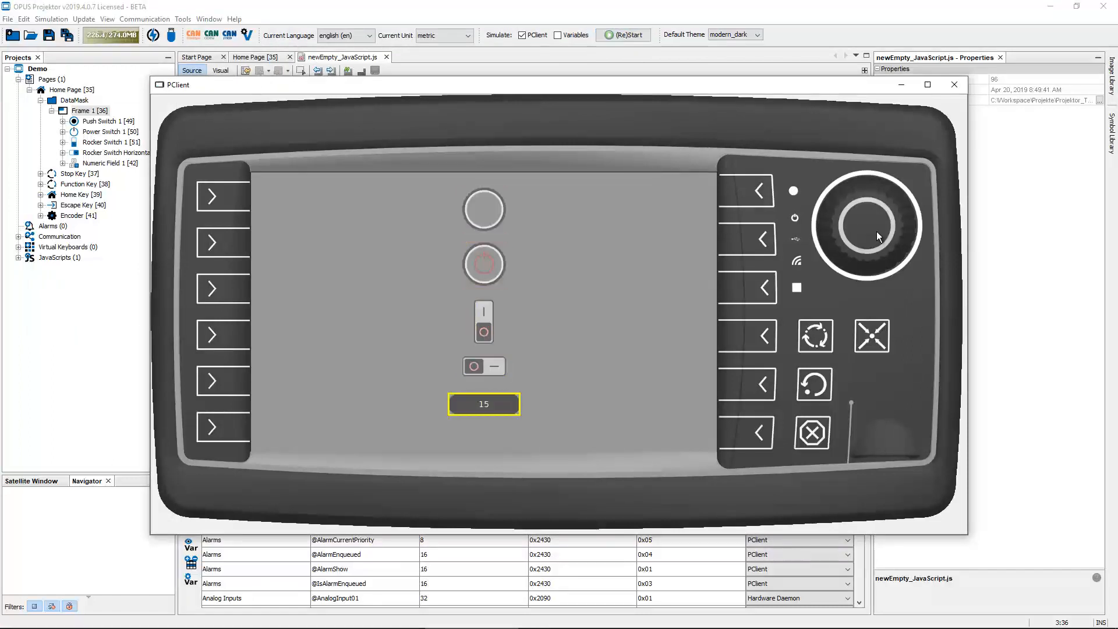
{"action": "scroll", "coordinate": [876, 232], "scroll_direction": "down", "scroll_amount": 4}
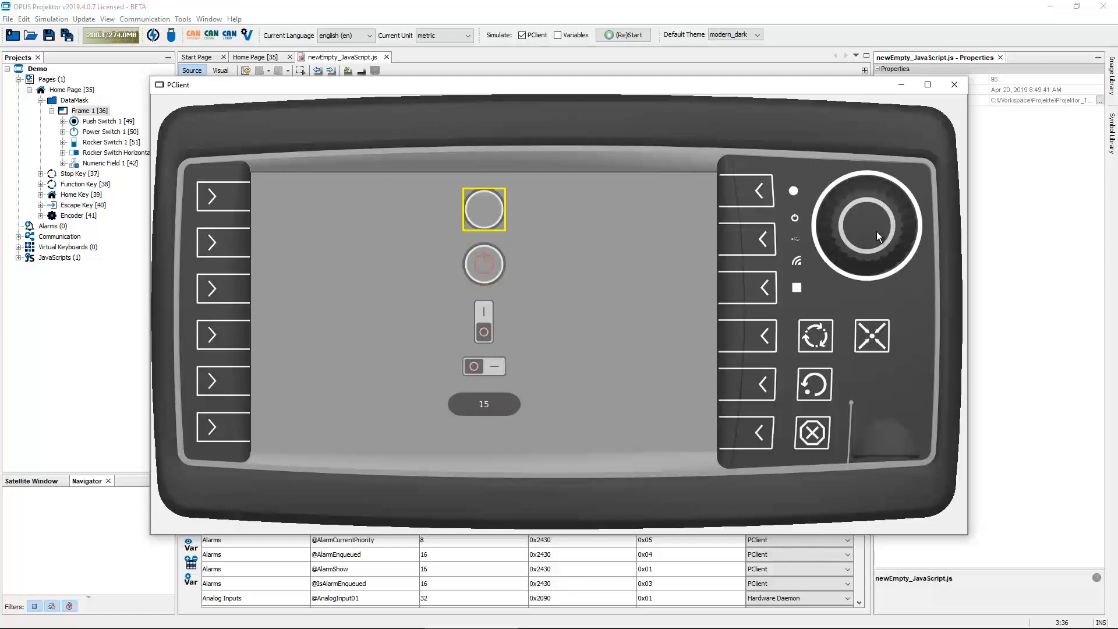
{"action": "scroll", "coordinate": [875, 231], "scroll_direction": "down", "scroll_amount": 8}
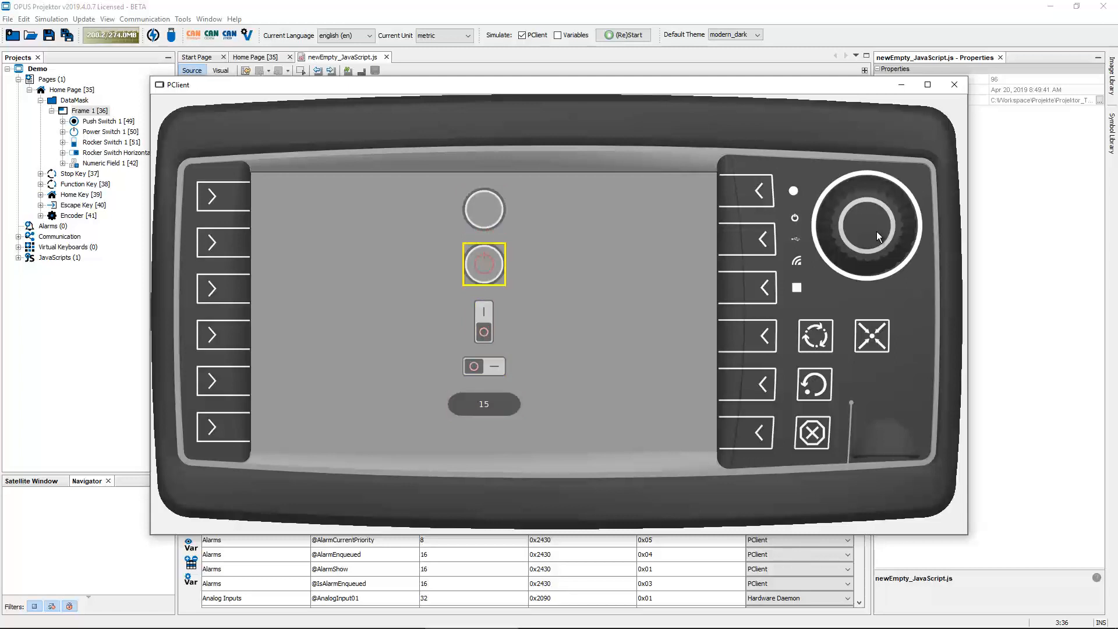
{"action": "scroll", "coordinate": [876, 231], "scroll_direction": "down", "scroll_amount": 8}
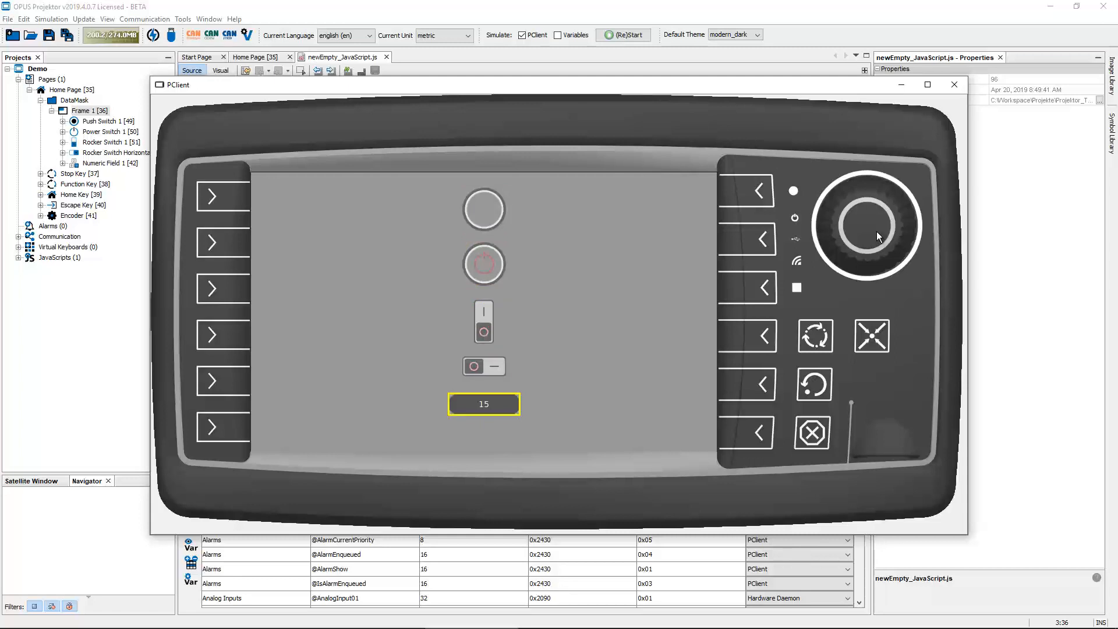
{"action": "scroll", "coordinate": [876, 232], "scroll_direction": "down", "scroll_amount": 4}
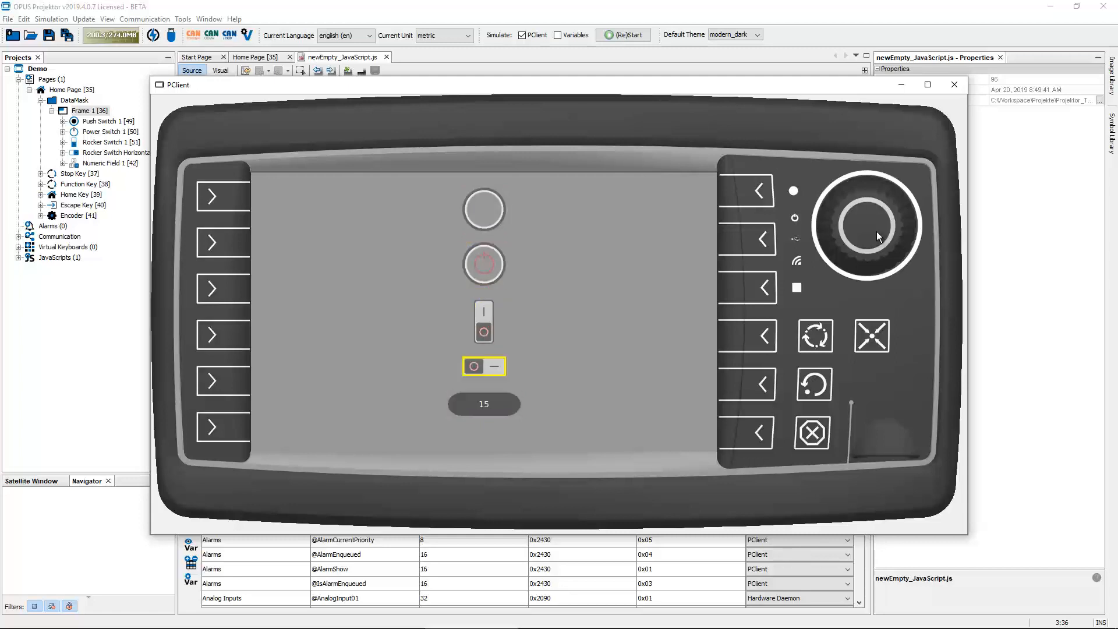
{"action": "scroll", "coordinate": [876, 231], "scroll_direction": "down", "scroll_amount": 5}
{"action": "scroll", "coordinate": [876, 232], "scroll_direction": "down", "scroll_amount": 5}
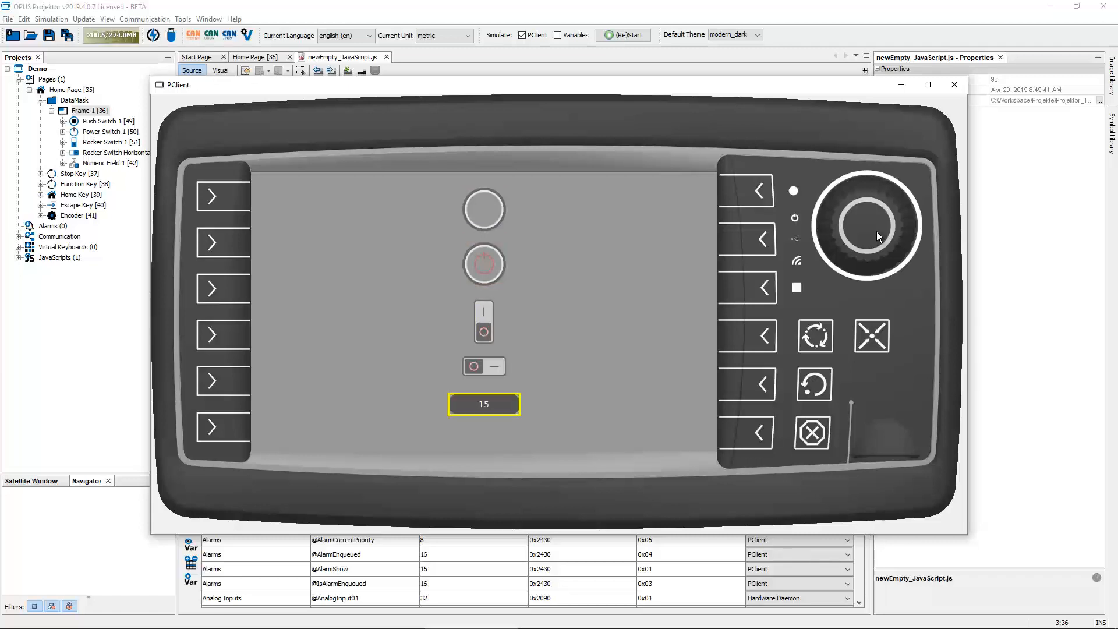
{"action": "scroll", "coordinate": [876, 232], "scroll_direction": "down", "scroll_amount": 3}
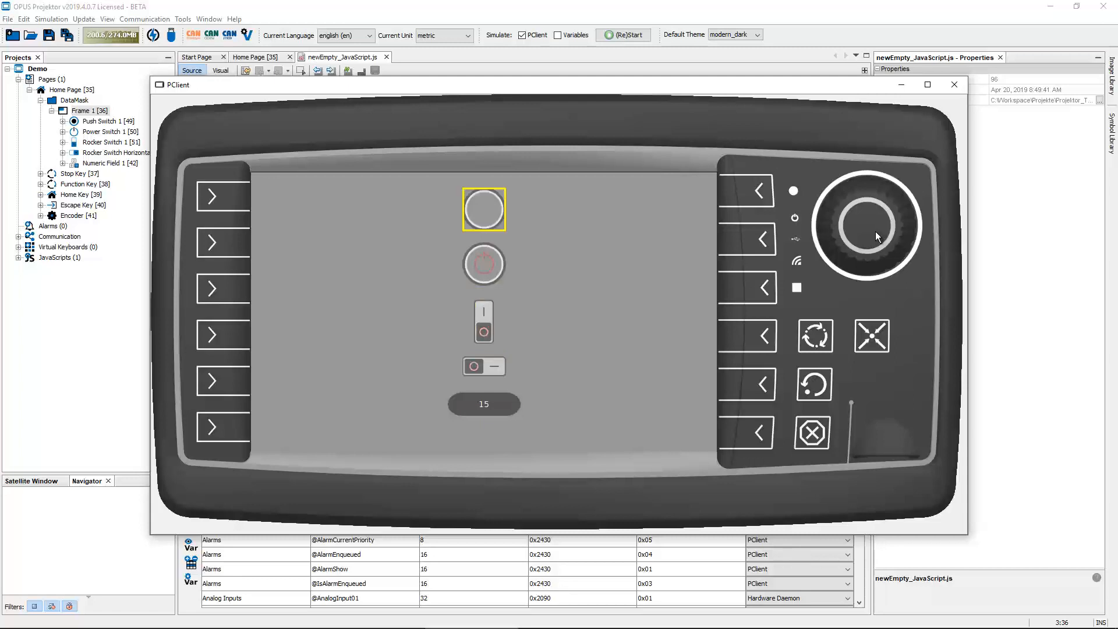
{"action": "scroll", "coordinate": [876, 232], "scroll_direction": "up", "scroll_amount": 4}
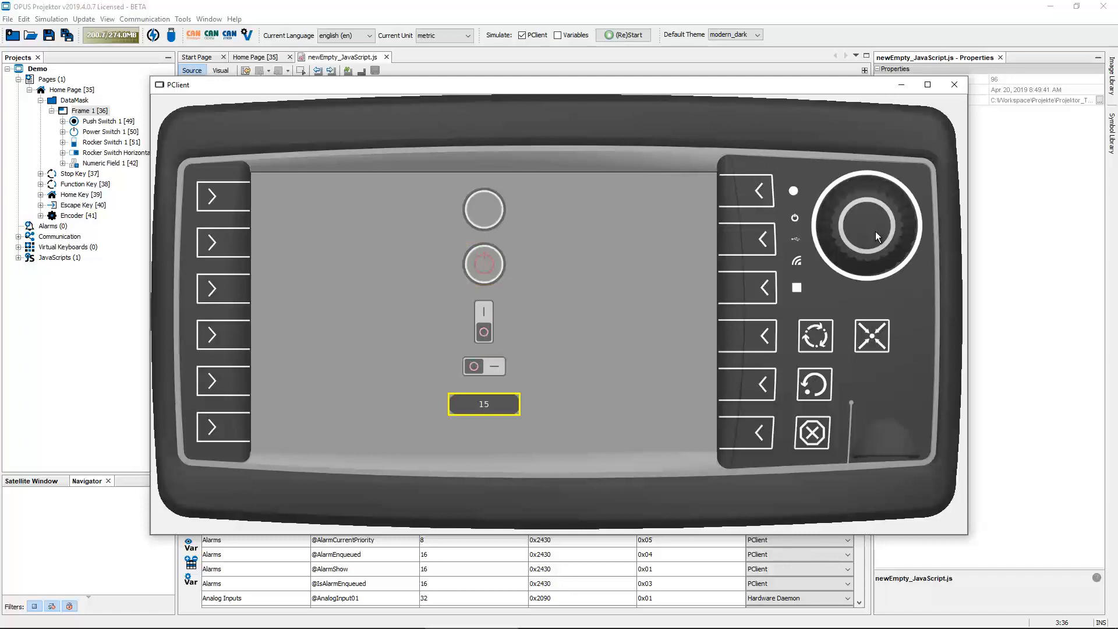
{"action": "scroll", "coordinate": [875, 231], "scroll_direction": "up", "scroll_amount": 1}
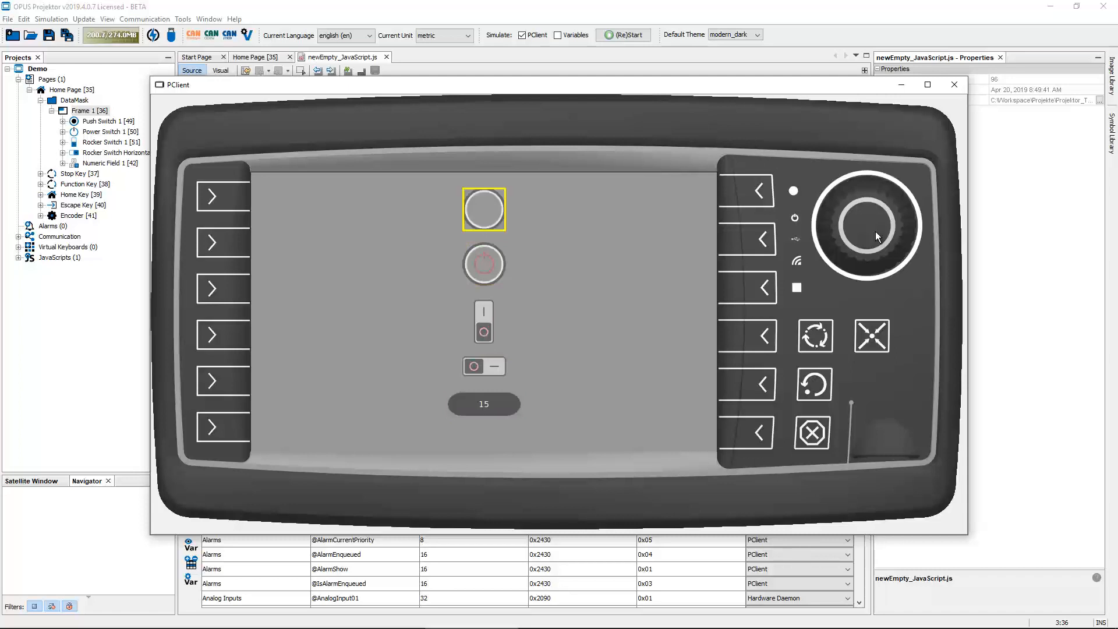
{"action": "scroll", "coordinate": [875, 231], "scroll_direction": "up", "scroll_amount": 3}
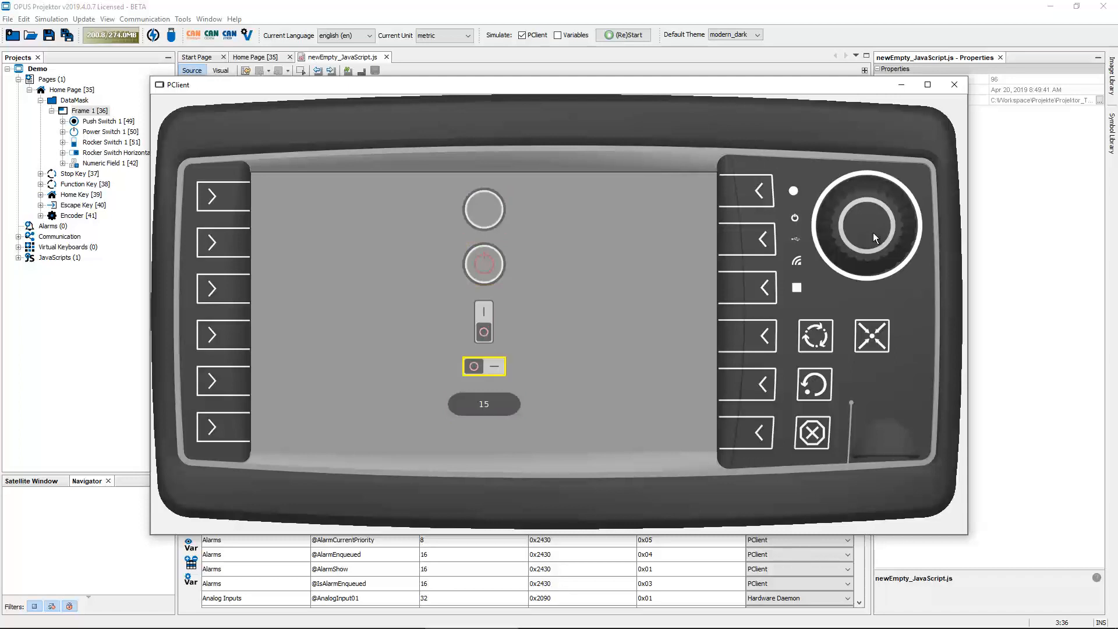
{"action": "left_click", "coordinate": [956, 84]}
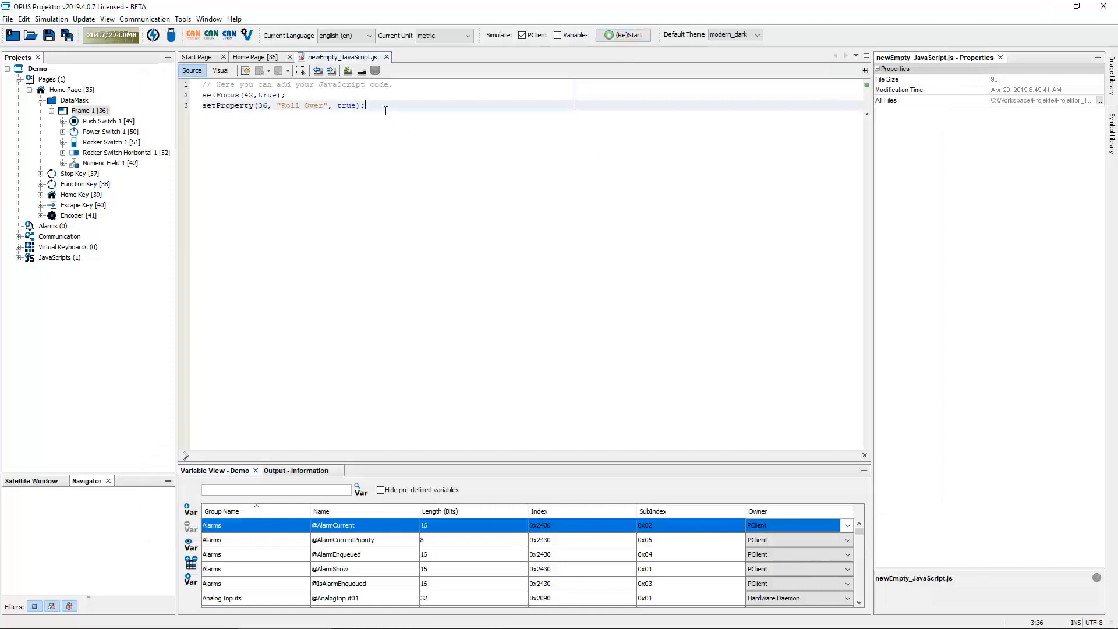
Insert a setProperty call for Numeric Field 1 on a new line below the existing setProperty call
{"action": "key", "text": "Return"}
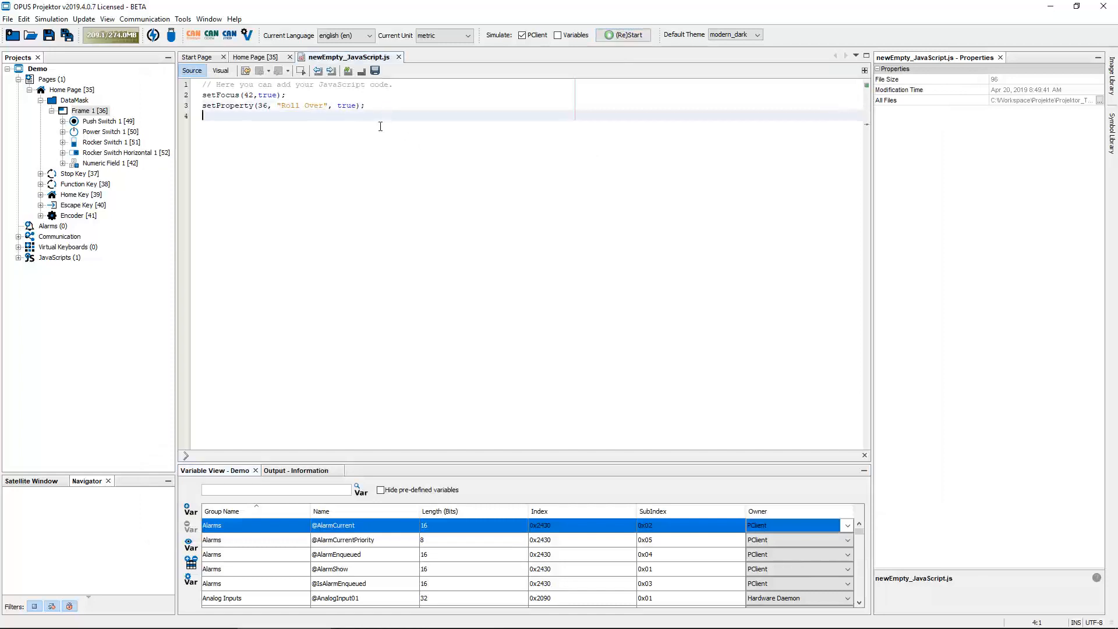
{"action": "left_click_drag", "start_coordinate": [124, 163], "coordinate": [225, 116]}
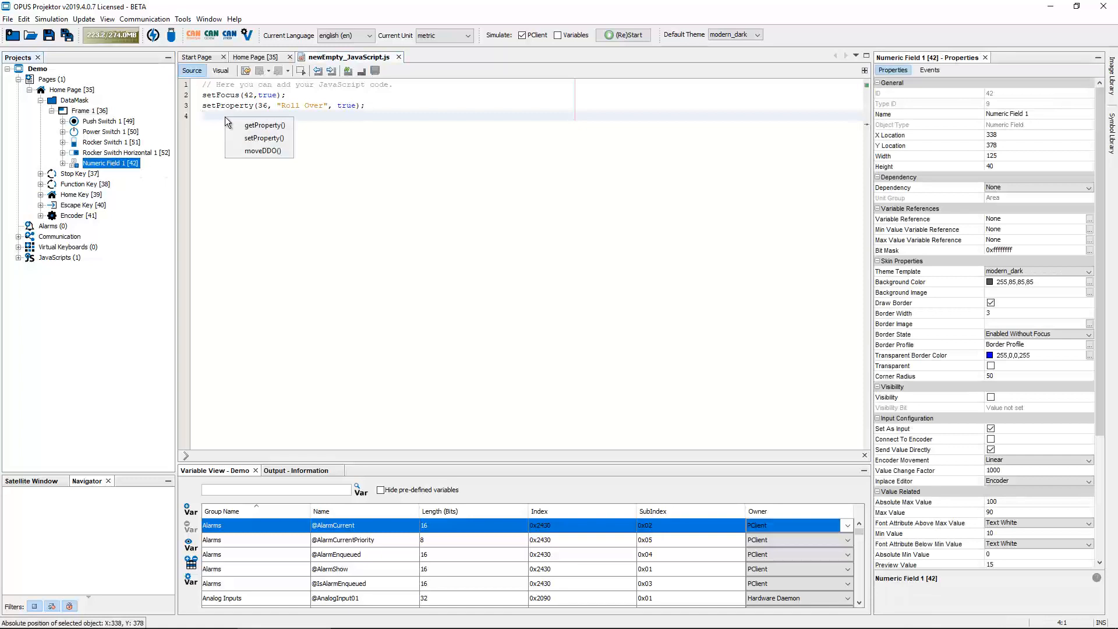
{"action": "left_click", "coordinate": [264, 138]}
Fill in the arguments with "Roll Over" and true, making the line setProperty(42, "Roll Over", true);
{"action": "left_click_drag", "start_coordinate": [281, 116], "coordinate": [338, 117]}
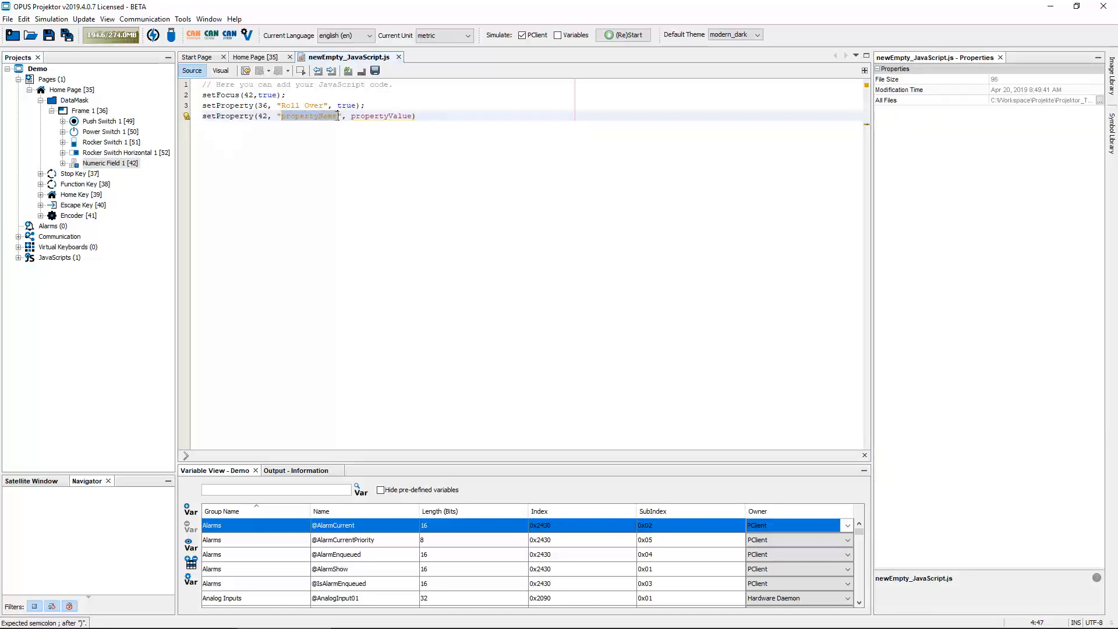
{"action": "type", "text": "Roll Over"}
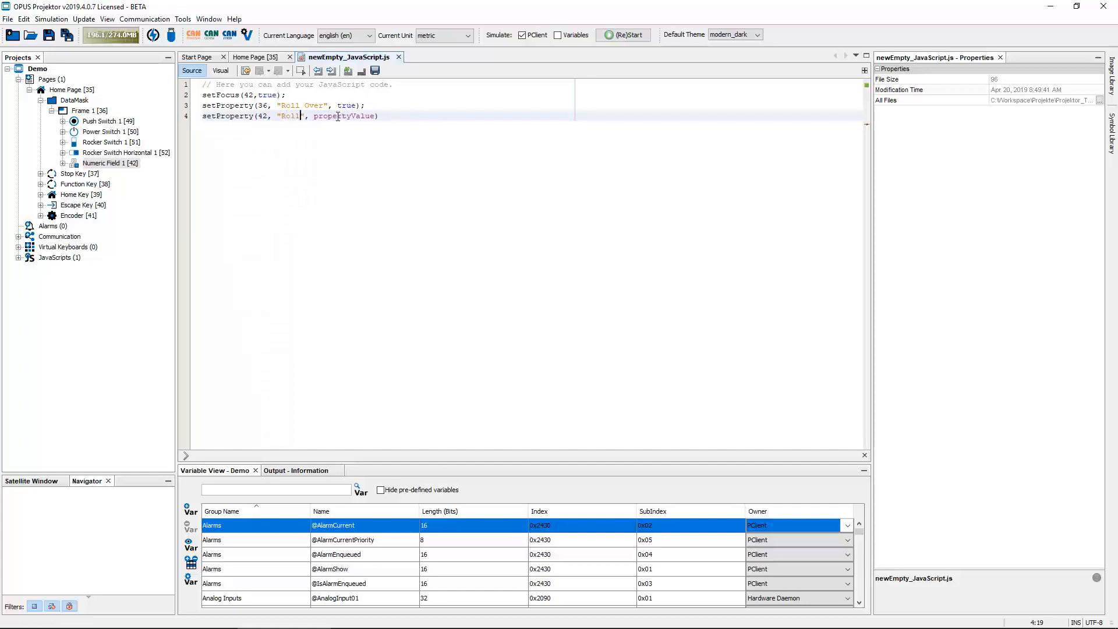
{"action": "key", "text": "ctrl+shift+Right"}
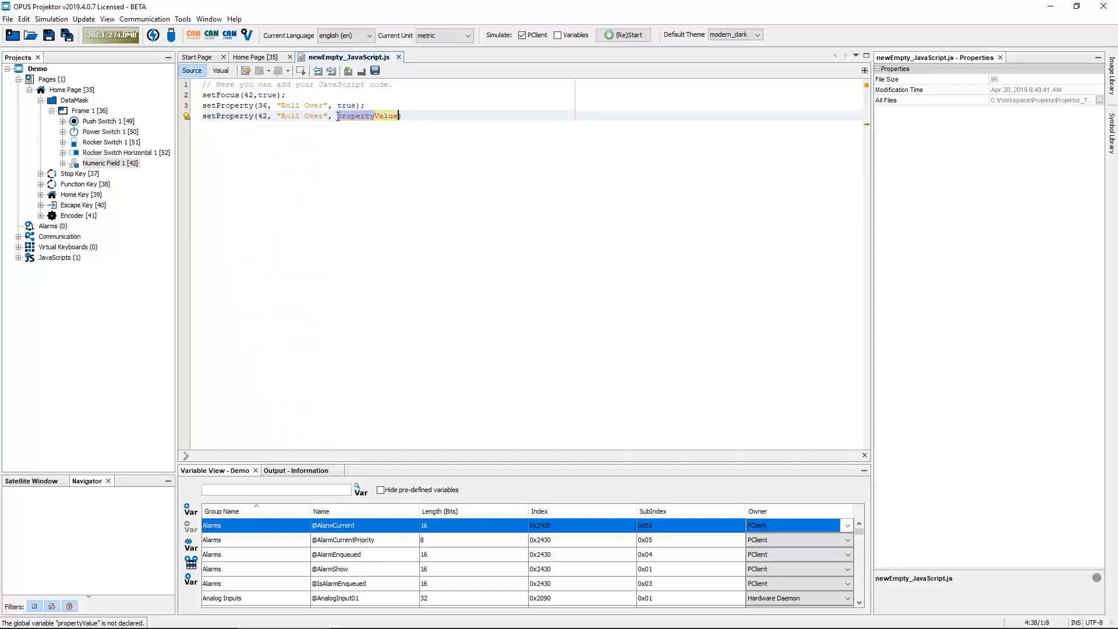
{"action": "key", "text": "ctrl+shift+Right"}
{"action": "type", "text": "true"}
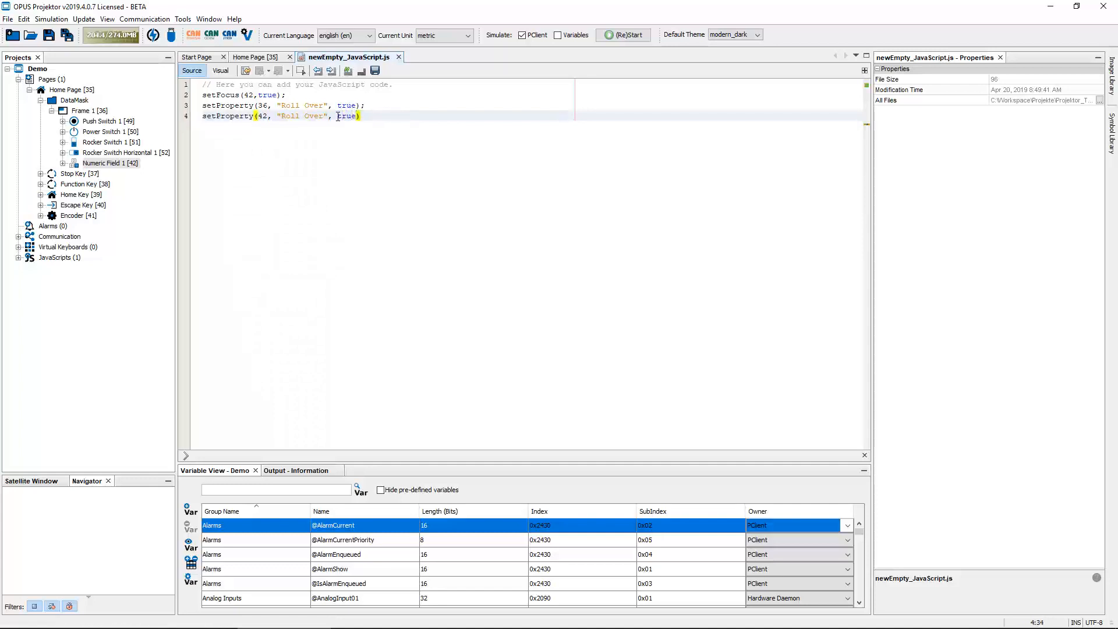
{"action": "type", "text": ");"}
Save the project and start the simulation, dismissing the beta-software notice
{"action": "left_click", "coordinate": [49, 39]}
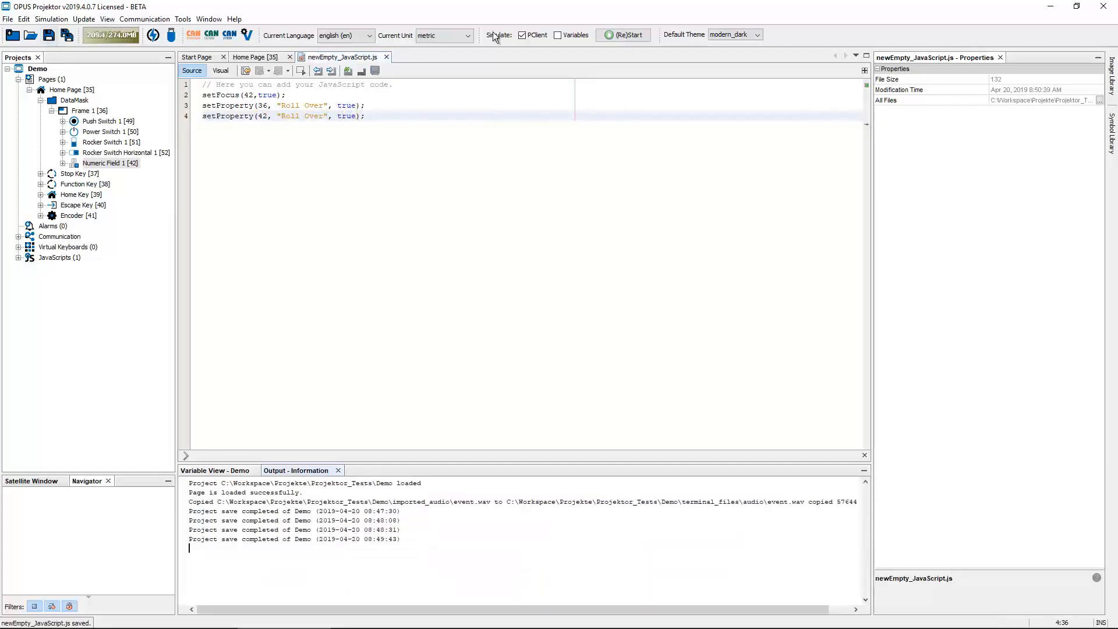
{"action": "left_click", "coordinate": [623, 35]}
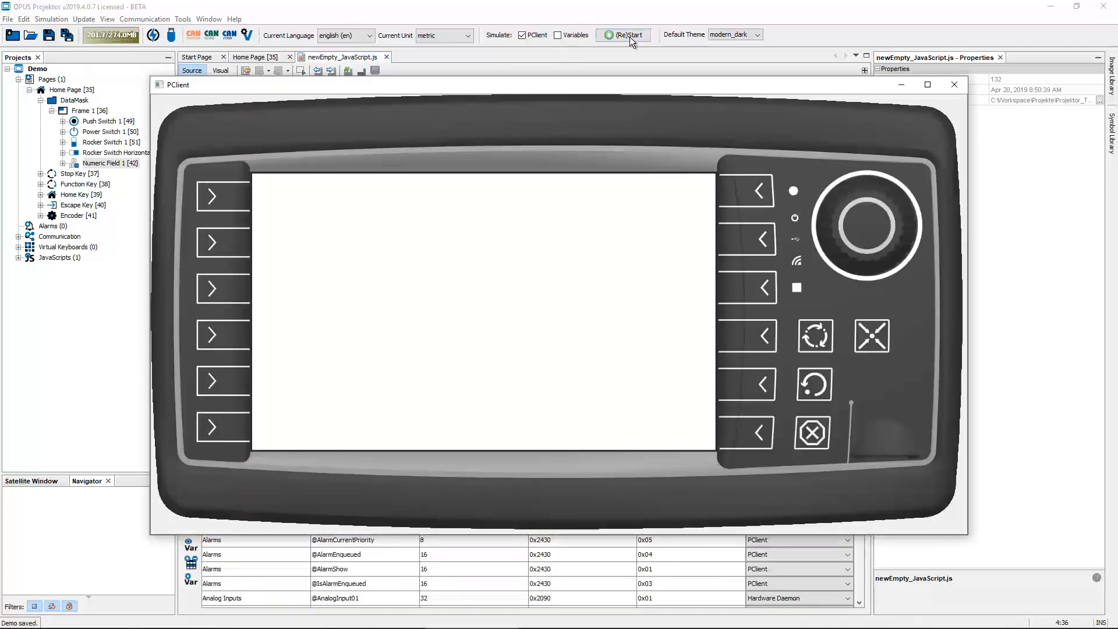
{"action": "left_click", "coordinate": [268, 79]}
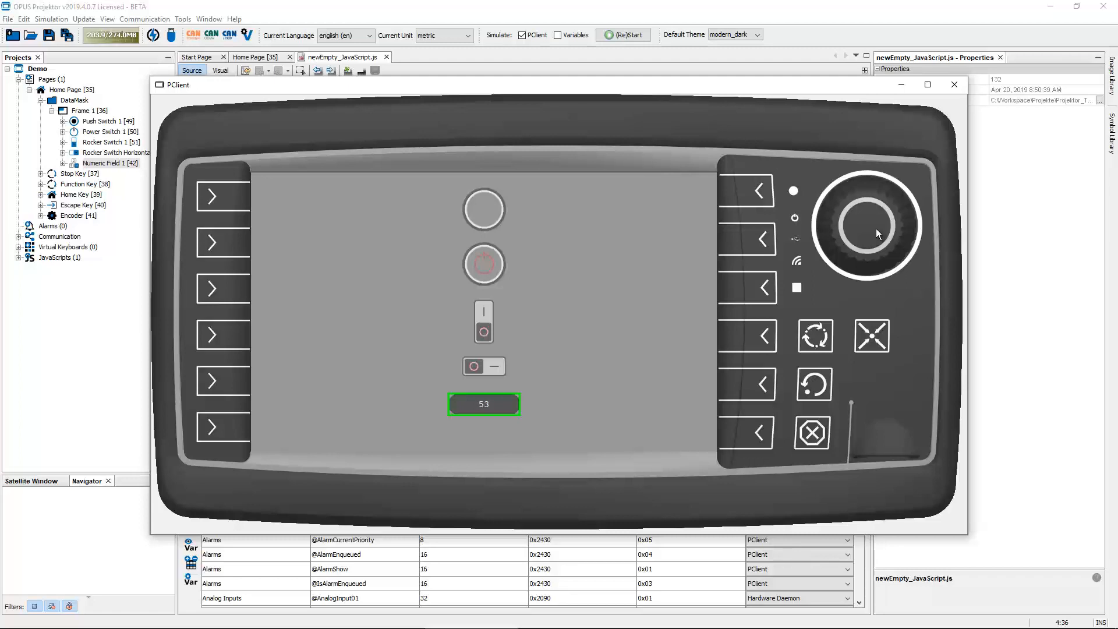
Turn and press the encoder to test the focused controls, then close the simulation
{"action": "scroll", "coordinate": [876, 228], "scroll_direction": "down", "scroll_amount": 6}
{"action": "left_click", "coordinate": [876, 228]}
{"action": "left_click", "coordinate": [953, 86]}
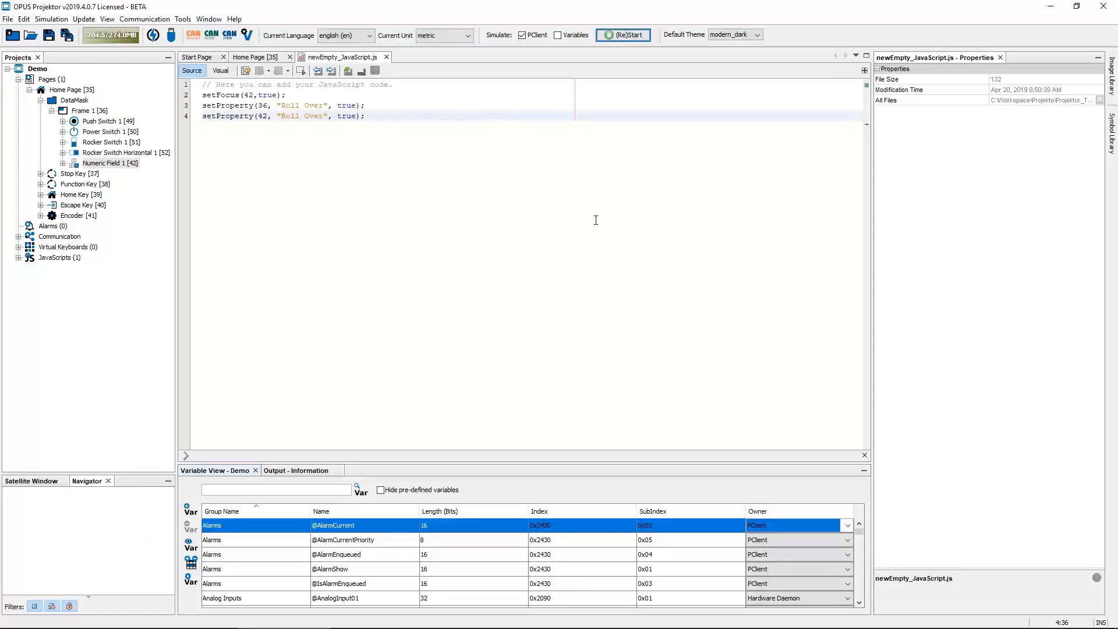
Remove the true argument from the setFocus call, leaving setFocus(42);
{"action": "left_click_drag", "start_coordinate": [285, 95], "coordinate": [202, 95]}
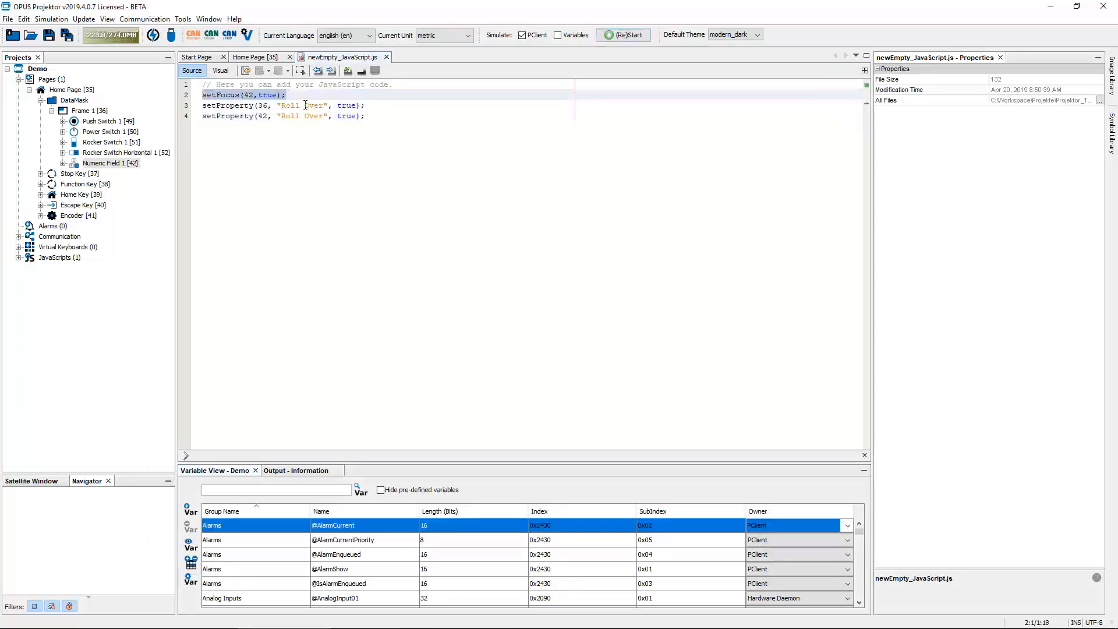
{"action": "double_click", "coordinate": [268, 95]}
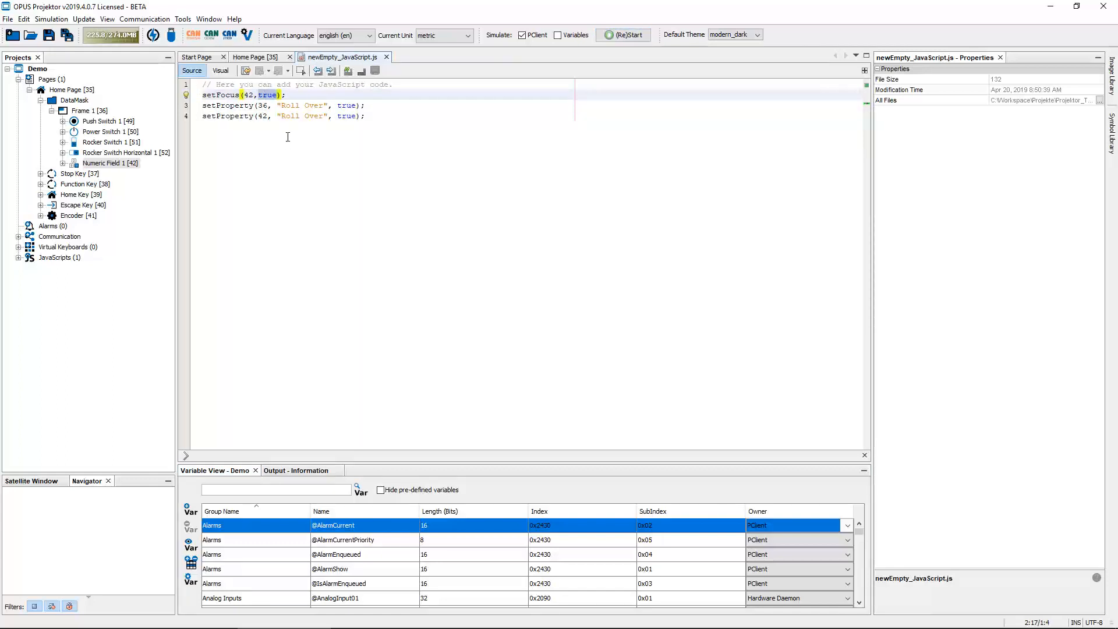
{"action": "left_click", "coordinate": [280, 95]}
{"action": "key", "text": "BackSpace"}
{"action": "key", "text": "BackSpace"}
{"action": "key", "text": "BackSpace"}
{"action": "key", "text": "BackSpace"}
{"action": "key", "text": "BackSpace"}
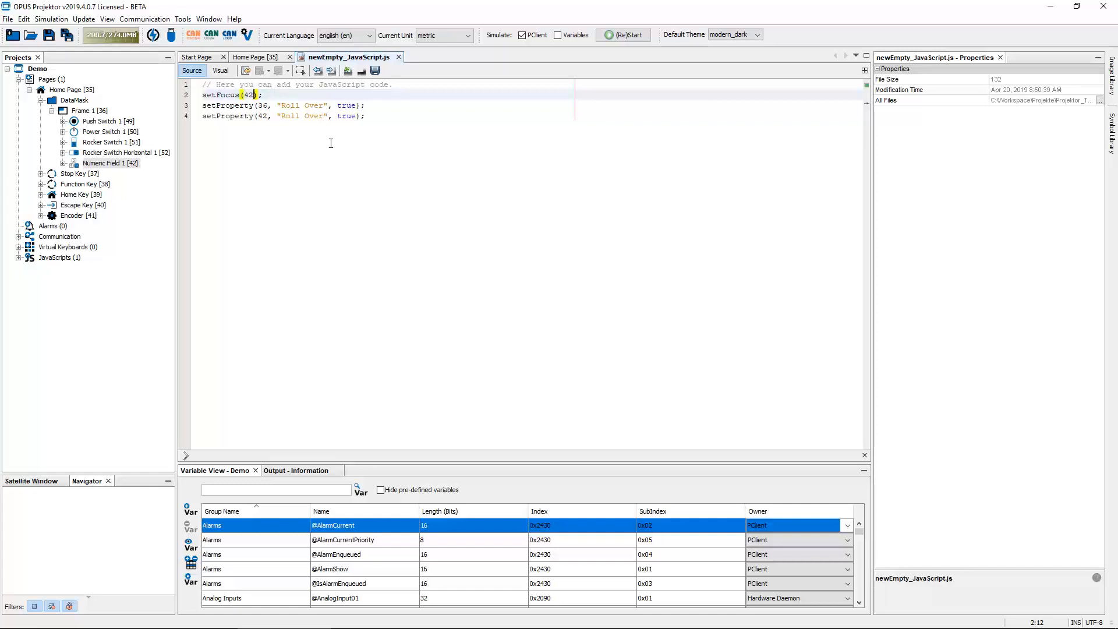
Store the setFocus result in a variable, making the line var returnvalue = setFocus(42);
{"action": "left_click", "coordinate": [386, 117]}
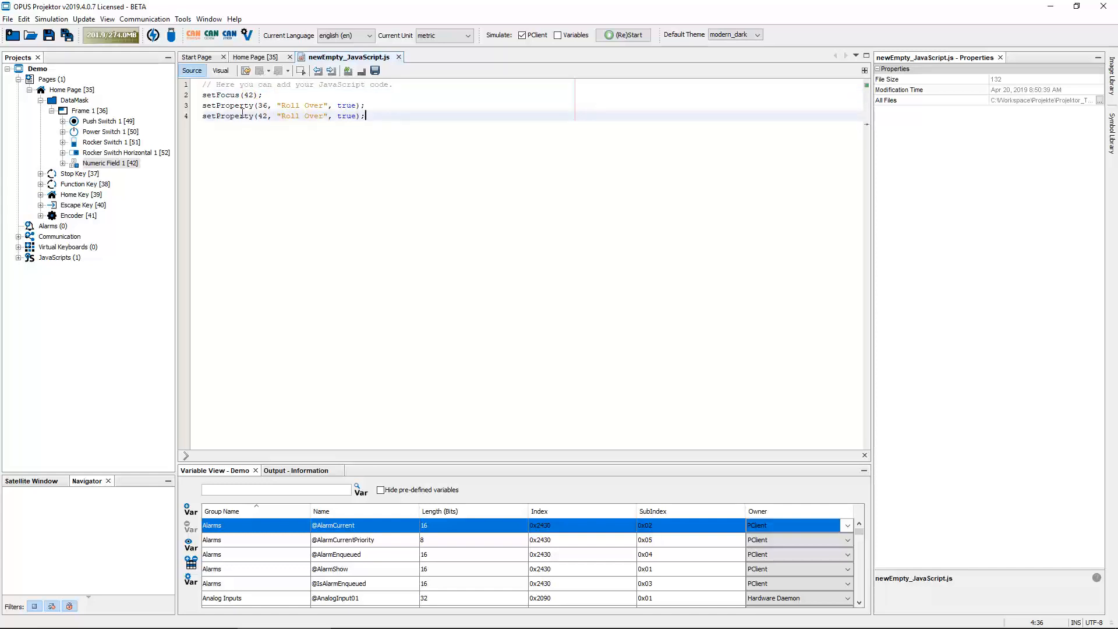
{"action": "left_click", "coordinate": [200, 94]}
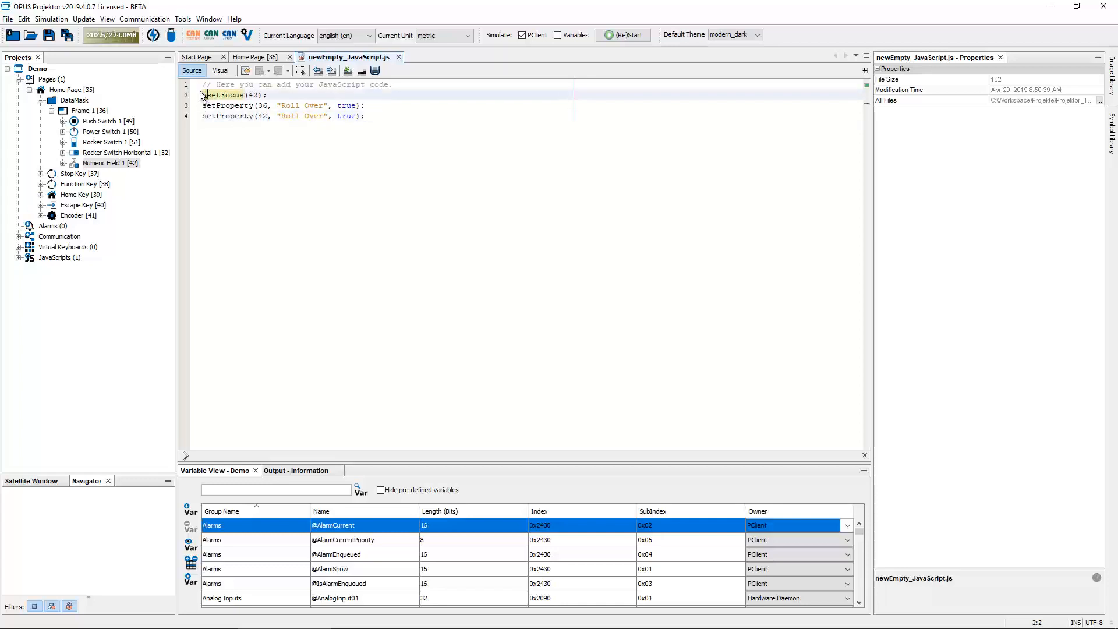
{"action": "type", "text": "var returnvalue ="}
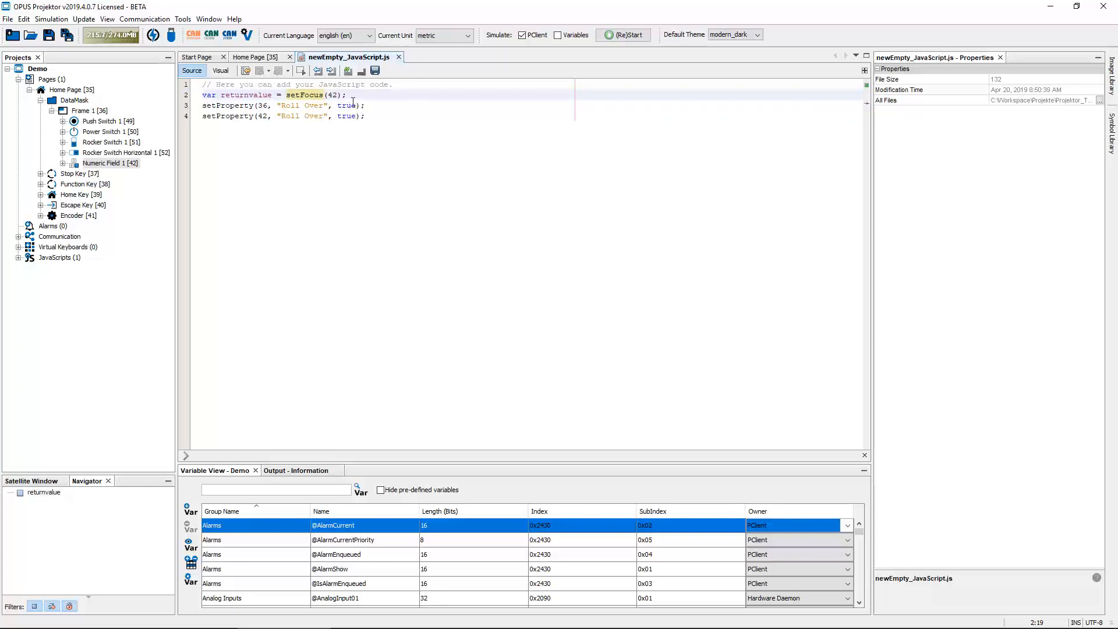
Place a String Field on the Home Page at about X 550, Y 120, then return to the script
{"action": "mouse_move", "coordinate": [349, 96]}
{"action": "left_mouse_down"}
{"action": "mouse_move", "coordinate": [285, 95]}
{"action": "mouse_move", "coordinate": [354, 95]}
{"action": "left_mouse_up"}
{"action": "left_click", "coordinate": [259, 58]}
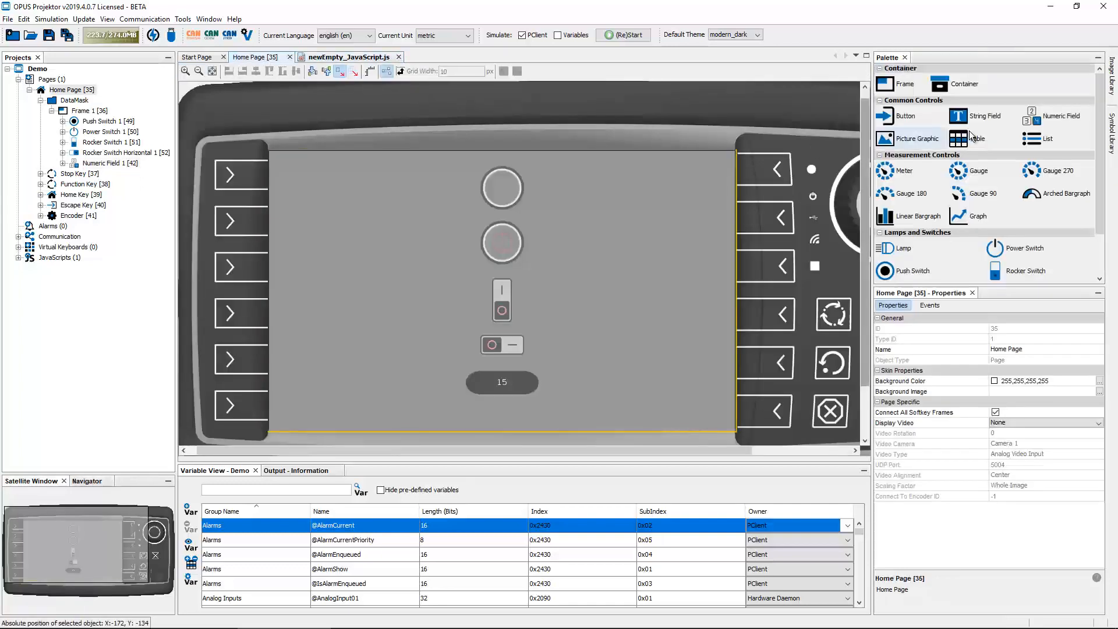
{"action": "left_click_drag", "start_coordinate": [958, 116], "coordinate": [623, 239]}
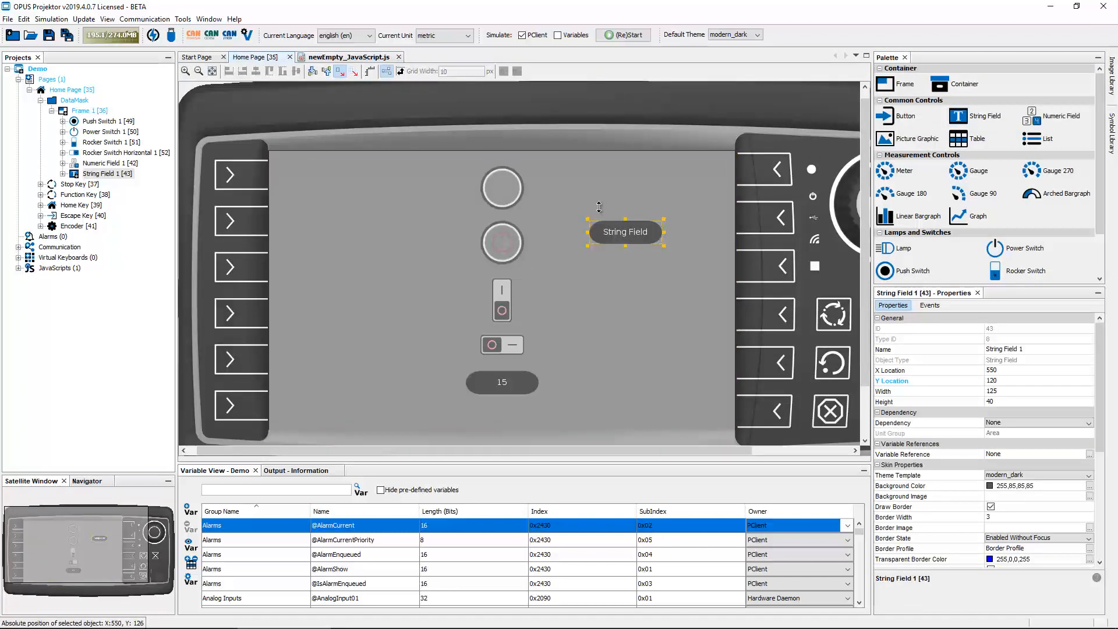
{"action": "left_click", "coordinate": [362, 58]}
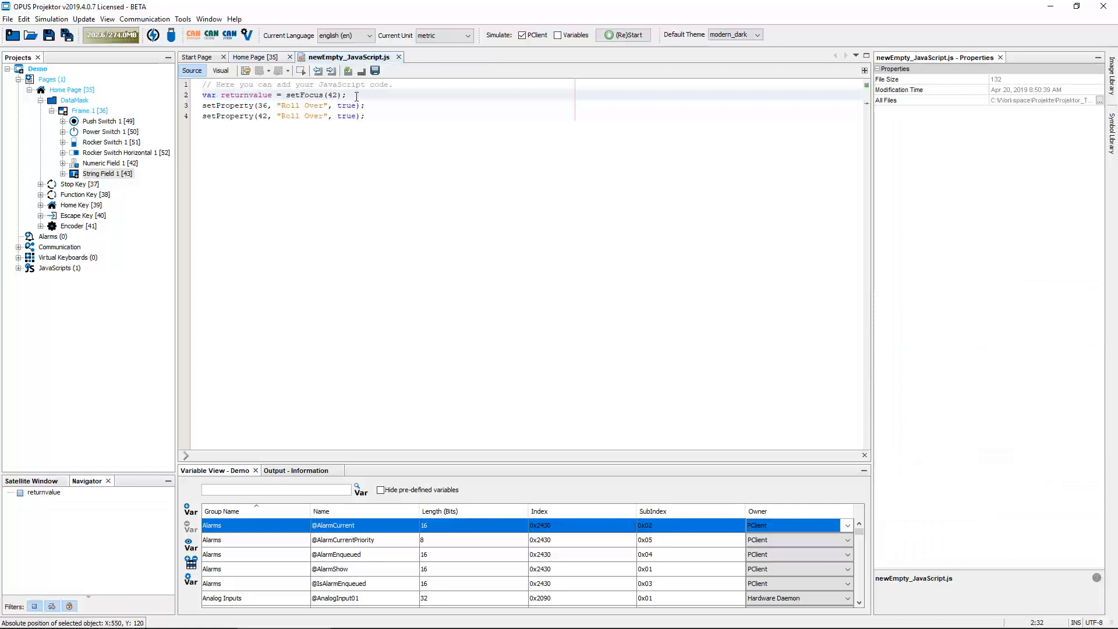
{"action": "left_click", "coordinate": [240, 95]}
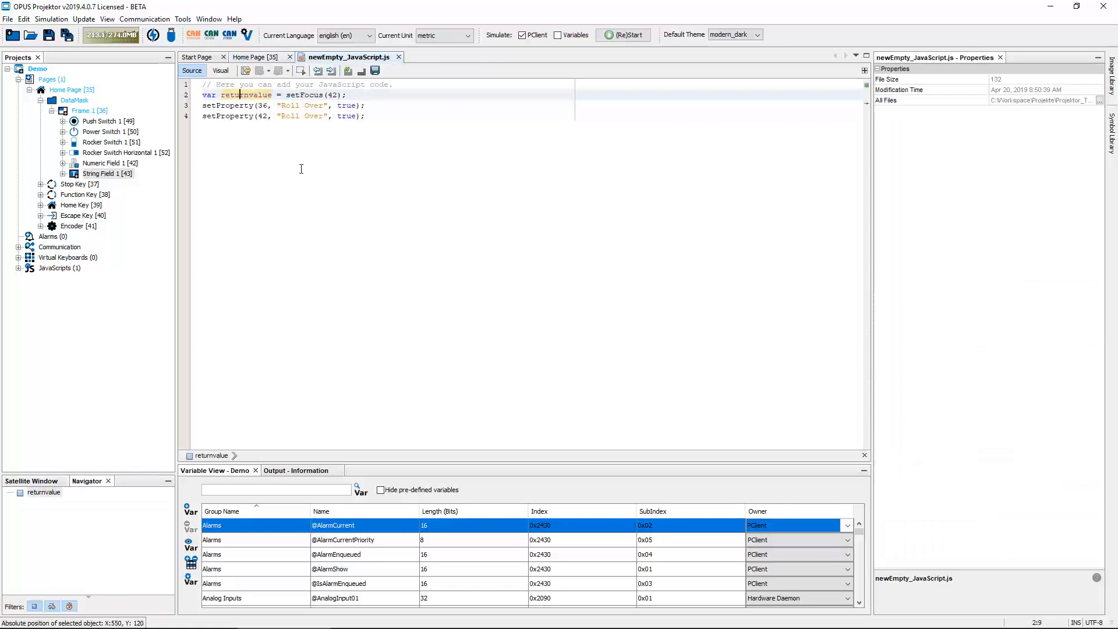